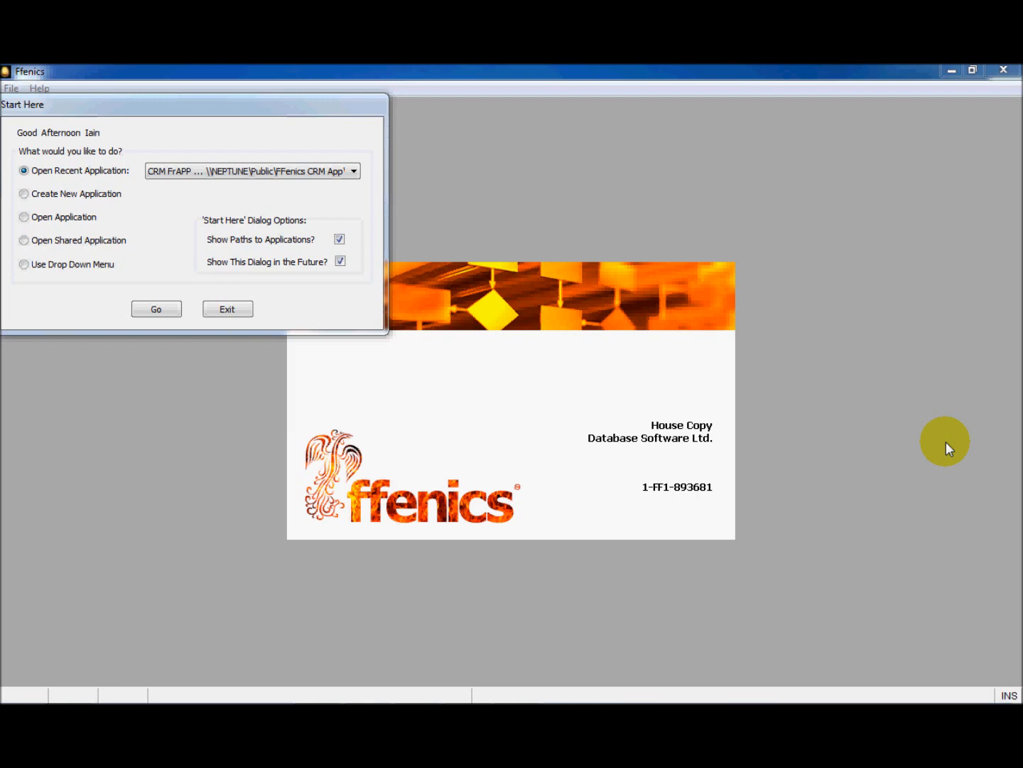
Open the recent CRM FrAPP application and sign on with the user name and password left blank.
click(157, 309)
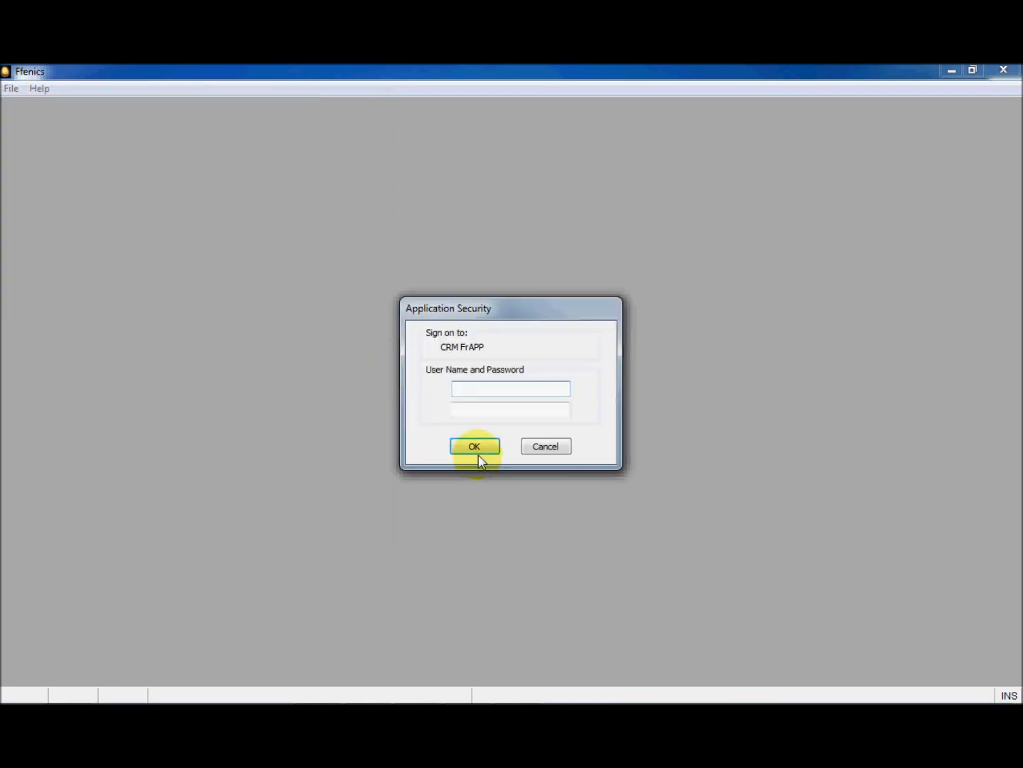
click(459, 447)
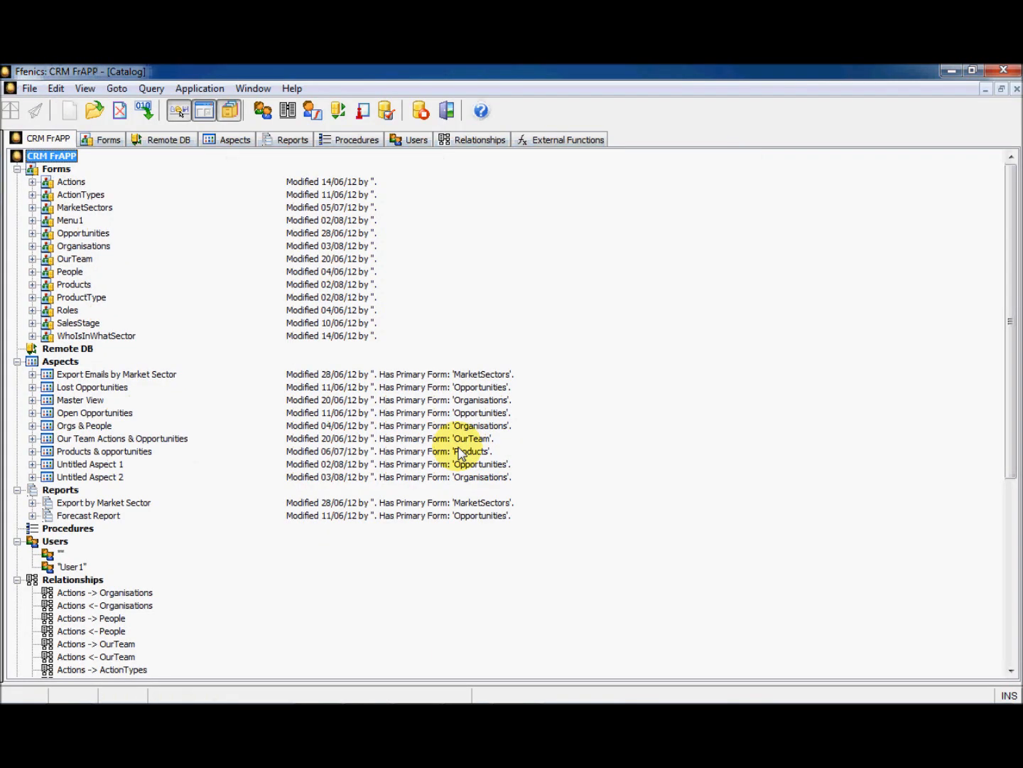
Open the MarketSectors form and browse through its first two records.
click(101, 208)
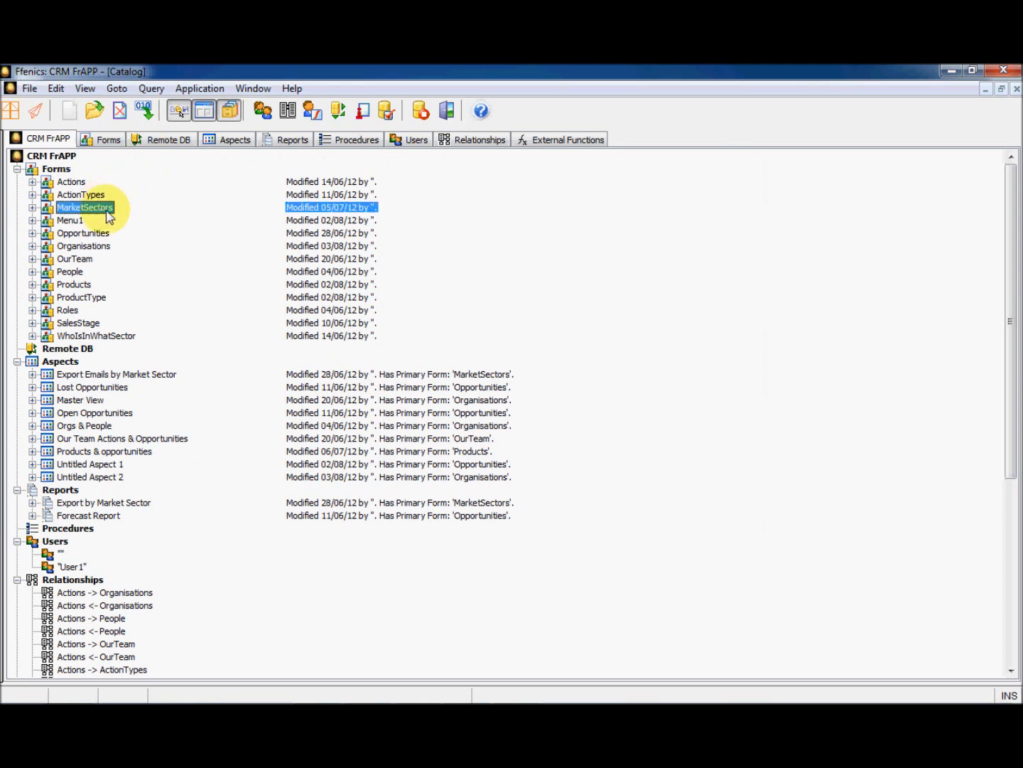
double_click(102, 209)
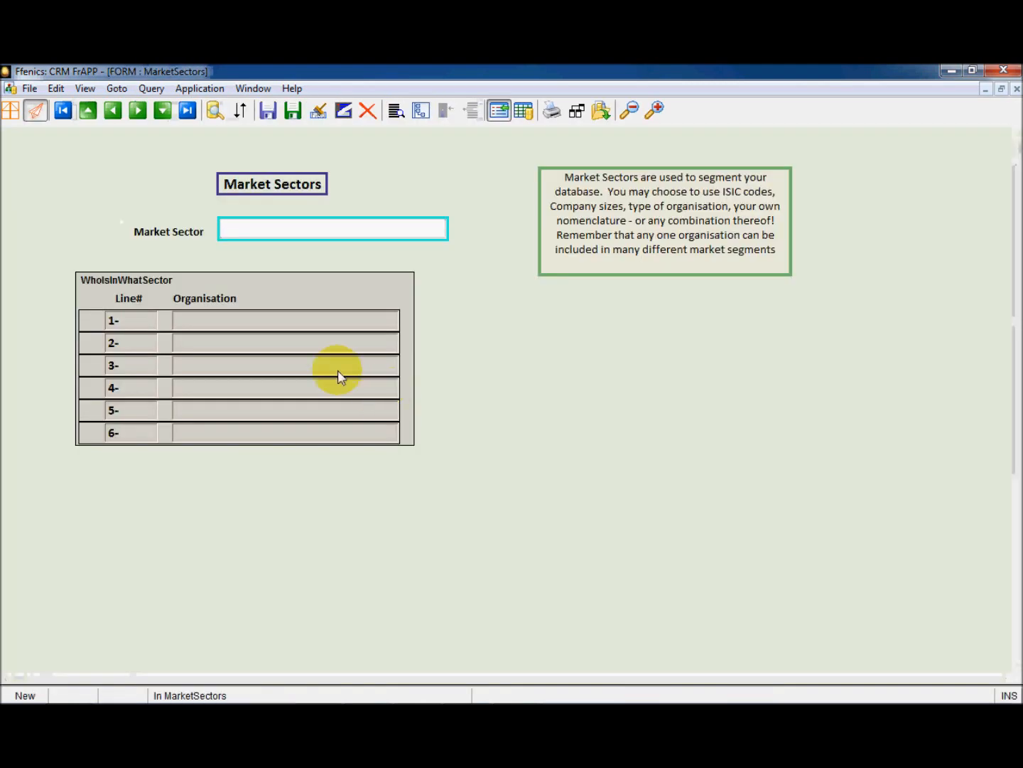
click(132, 118)
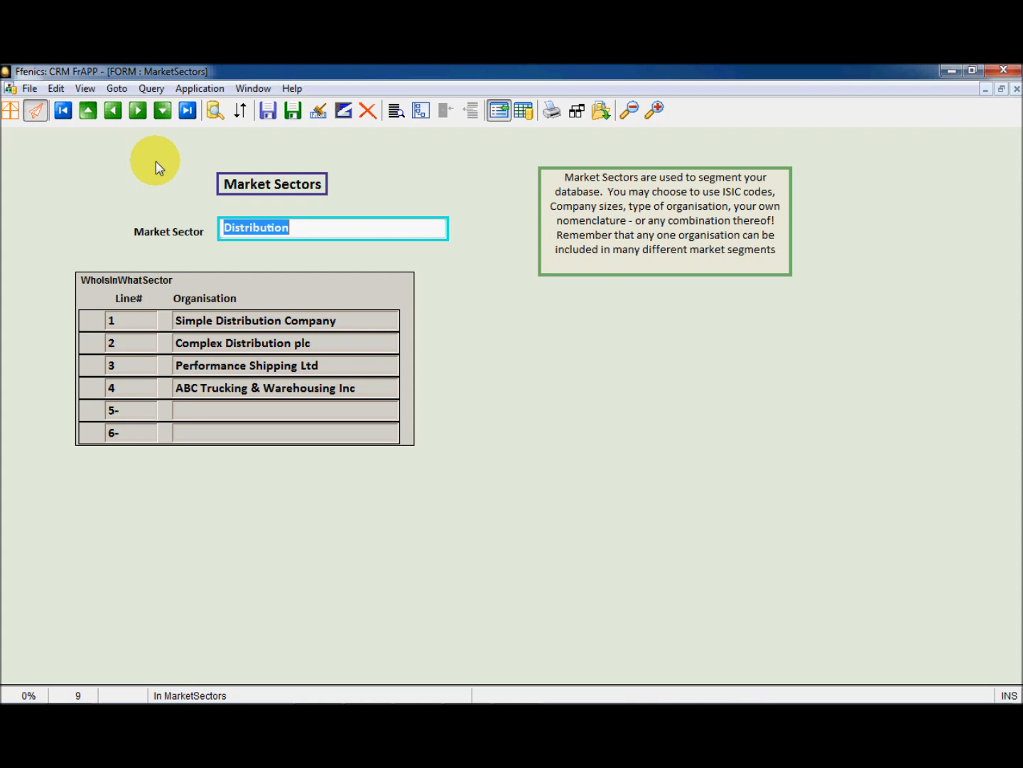
click(137, 111)
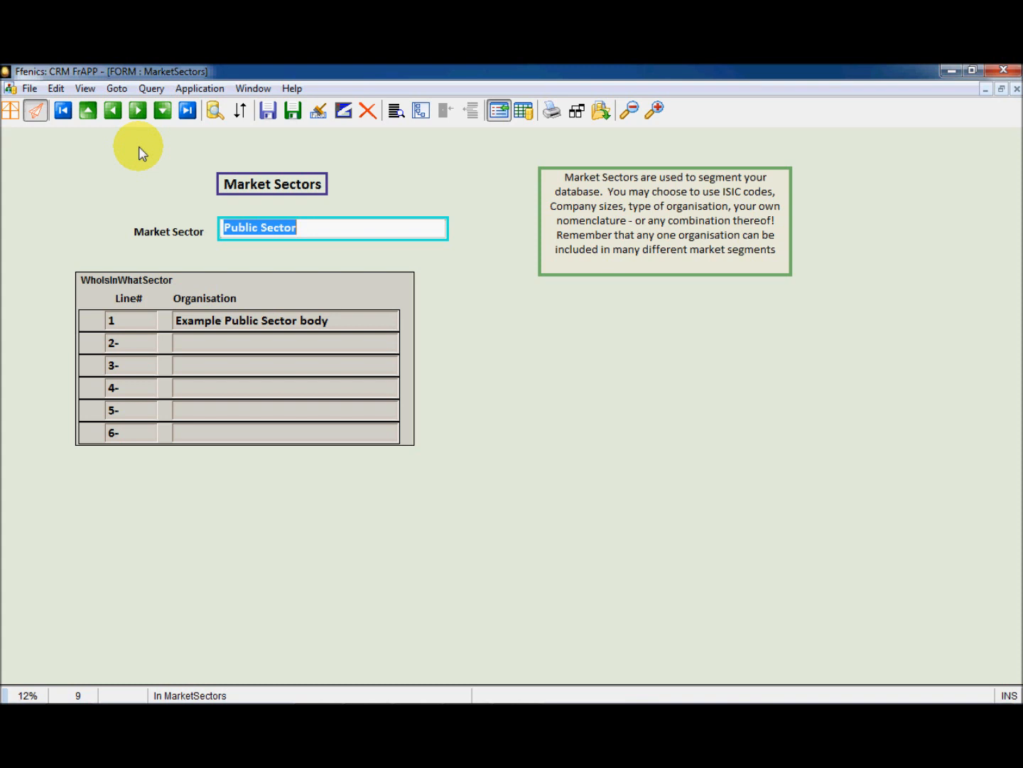
Close the MarketSectors form and open the Organisations form in design mode.
click(29, 89)
click(57, 144)
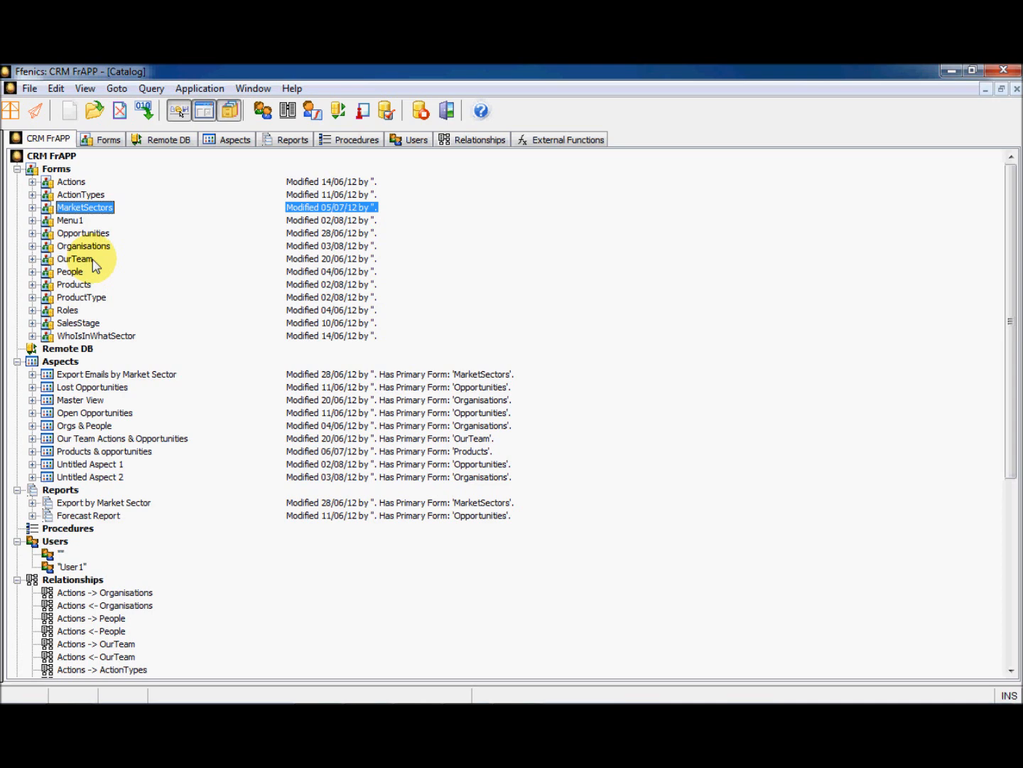
double_click(97, 247)
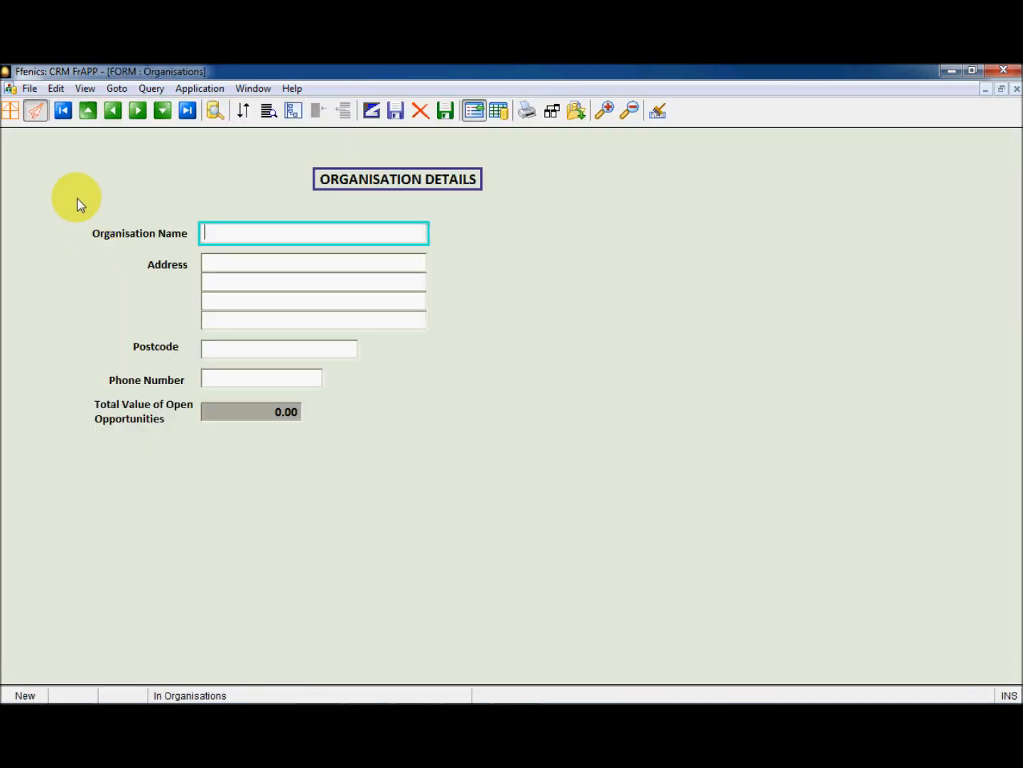
click(14, 113)
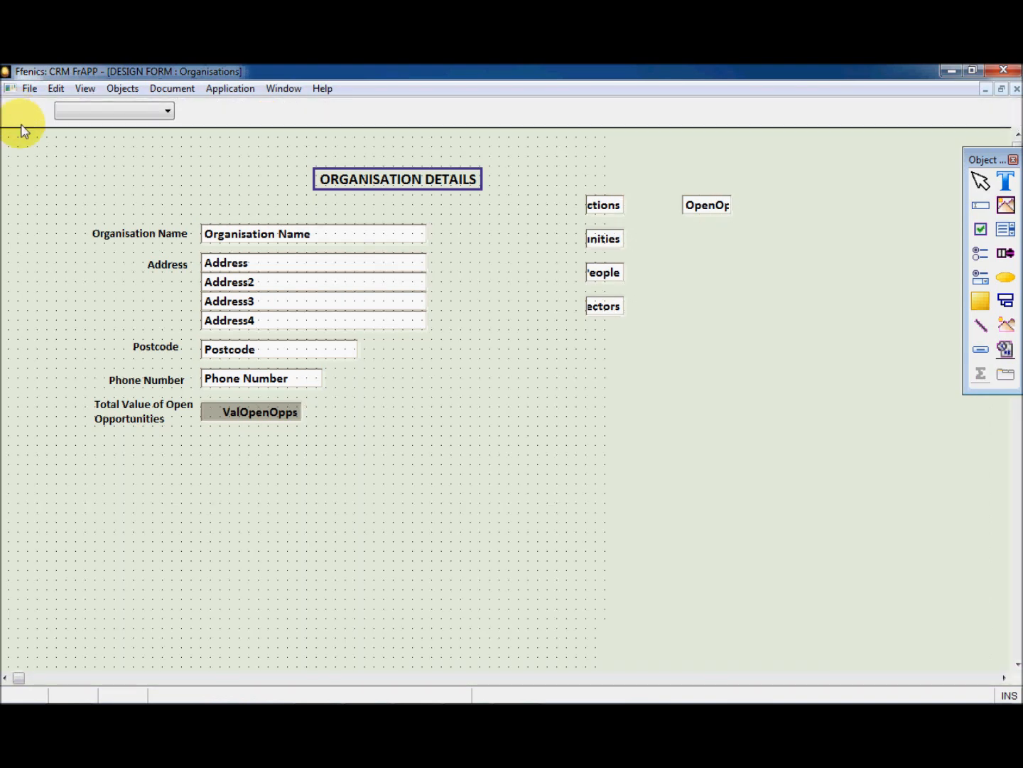
Draw a wide subform below the Total Value of Open Opportunities field and link it through the People relationship.
click(1007, 305)
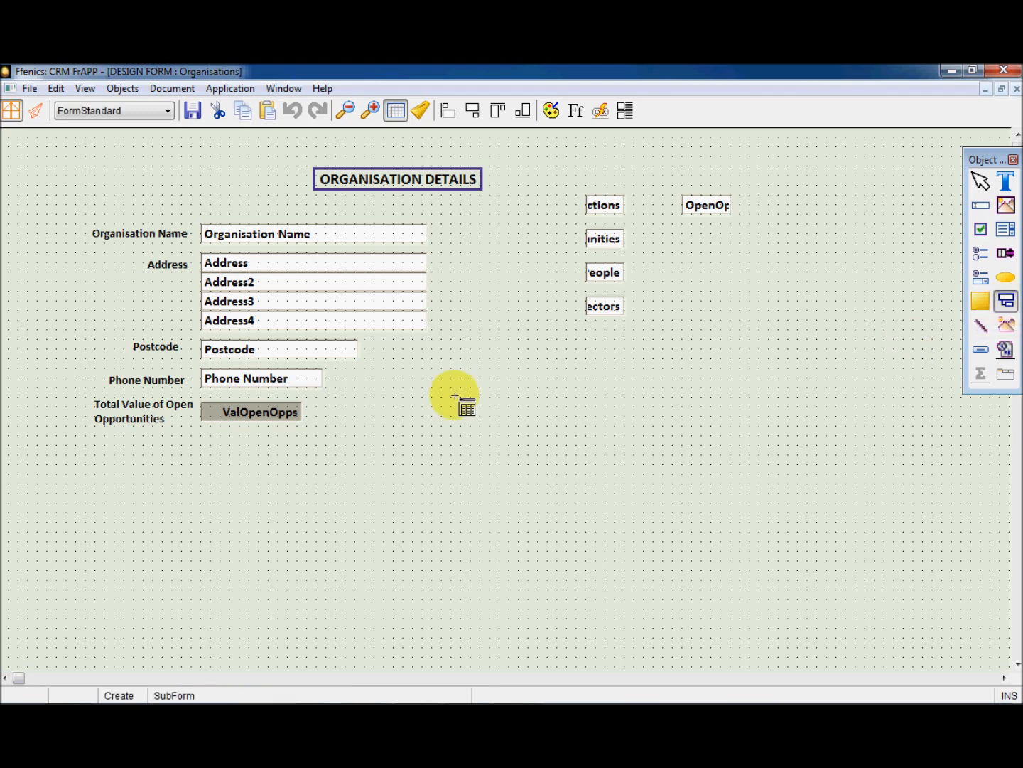
drag(201, 460, 688, 635)
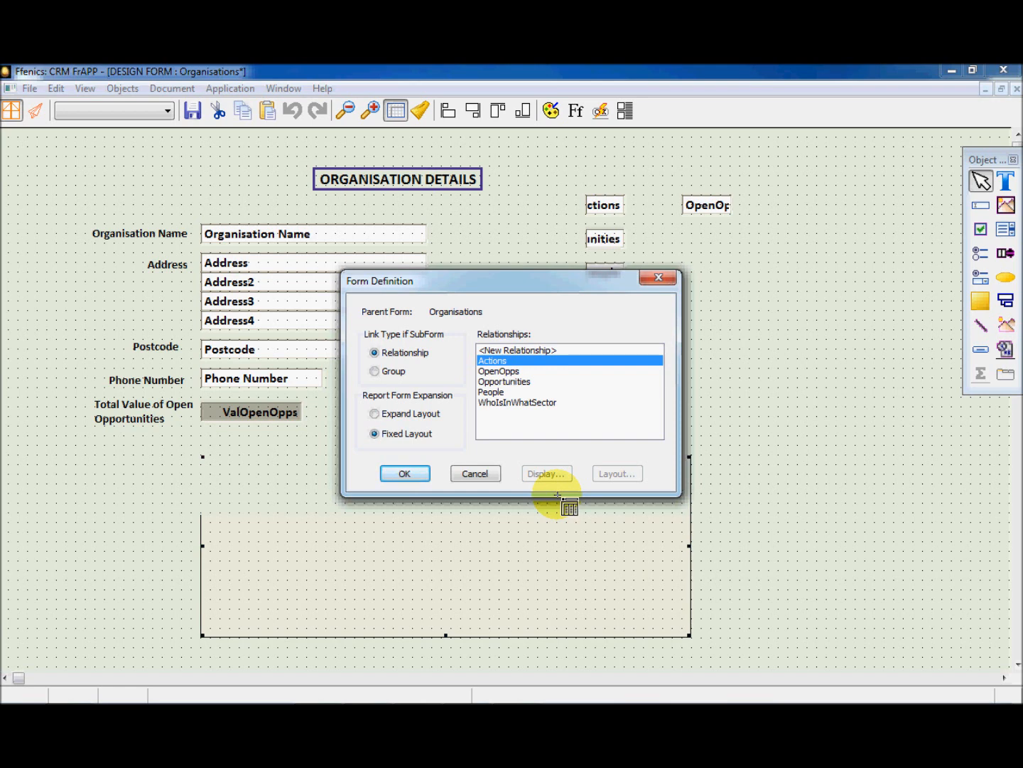
click(489, 391)
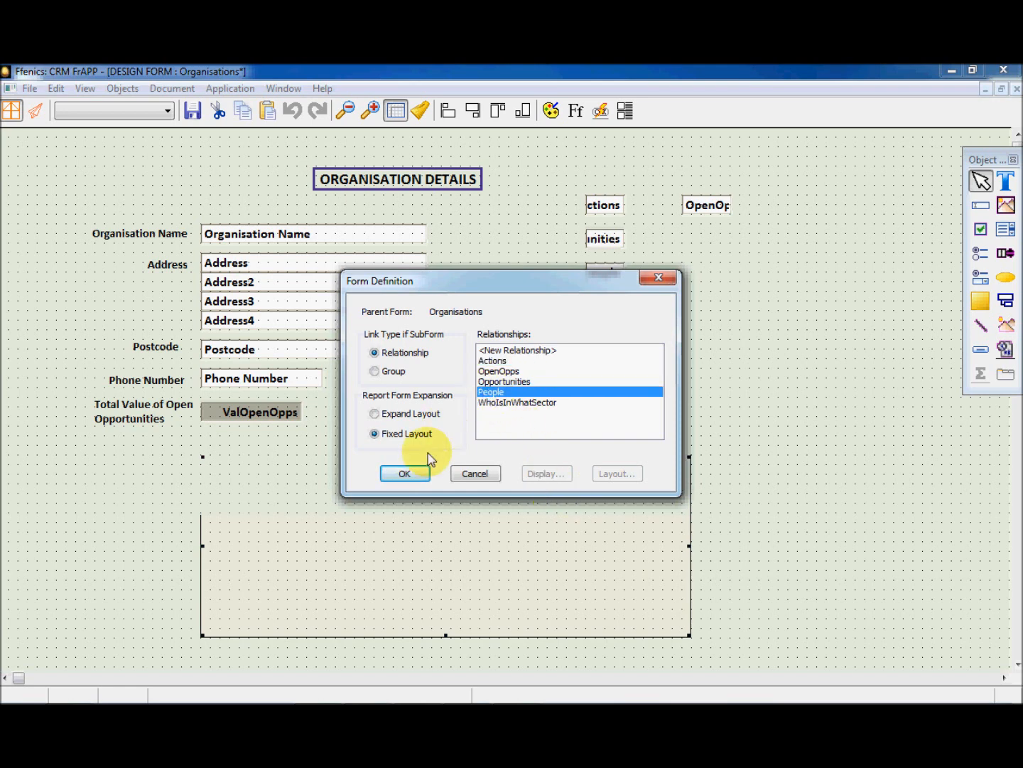
click(429, 475)
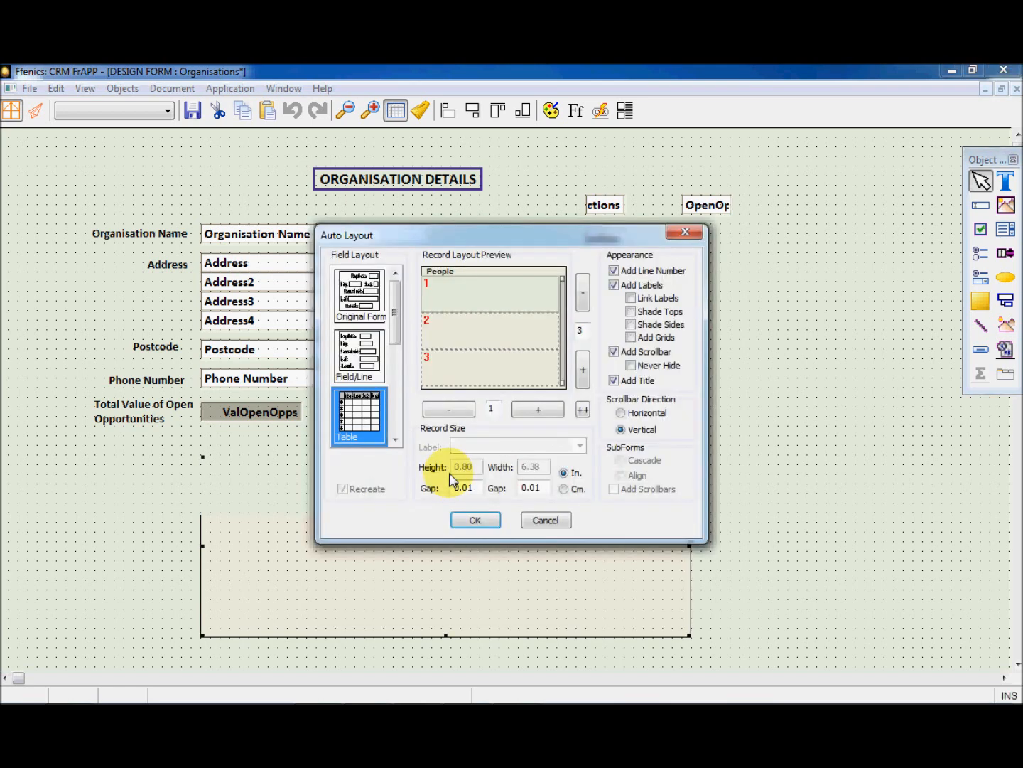
Apply the Custom field layout to the People subform and enlarge its record area to about 1.03 in high.
click(395, 439)
click(395, 440)
click(396, 440)
click(361, 413)
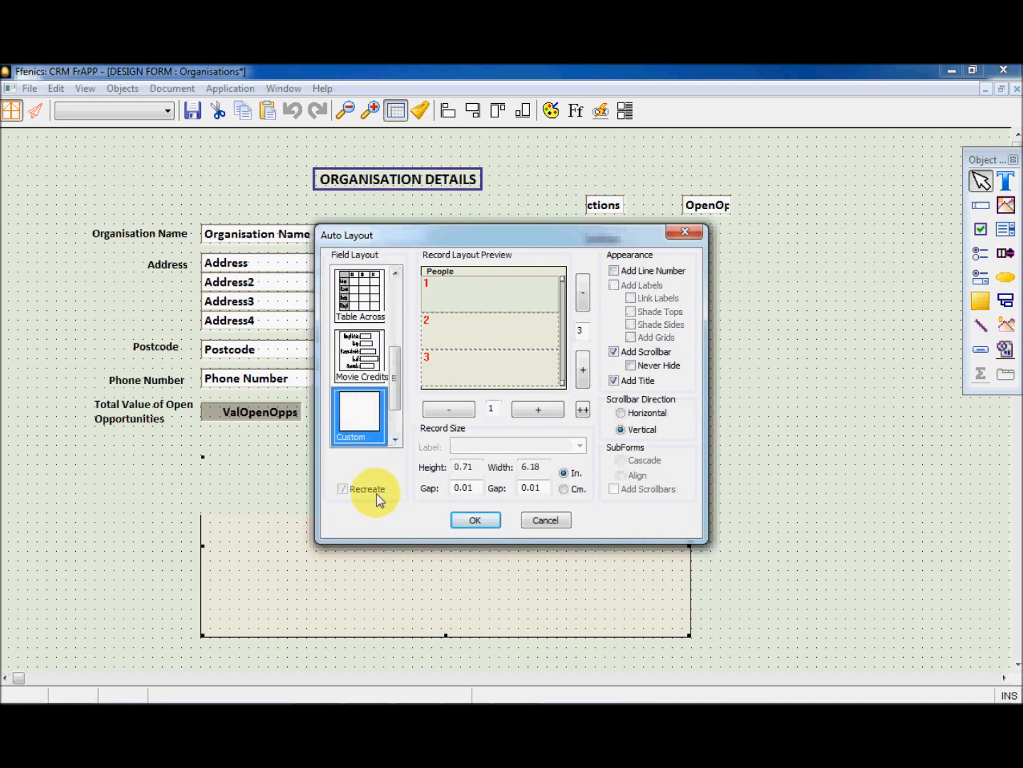
click(473, 519)
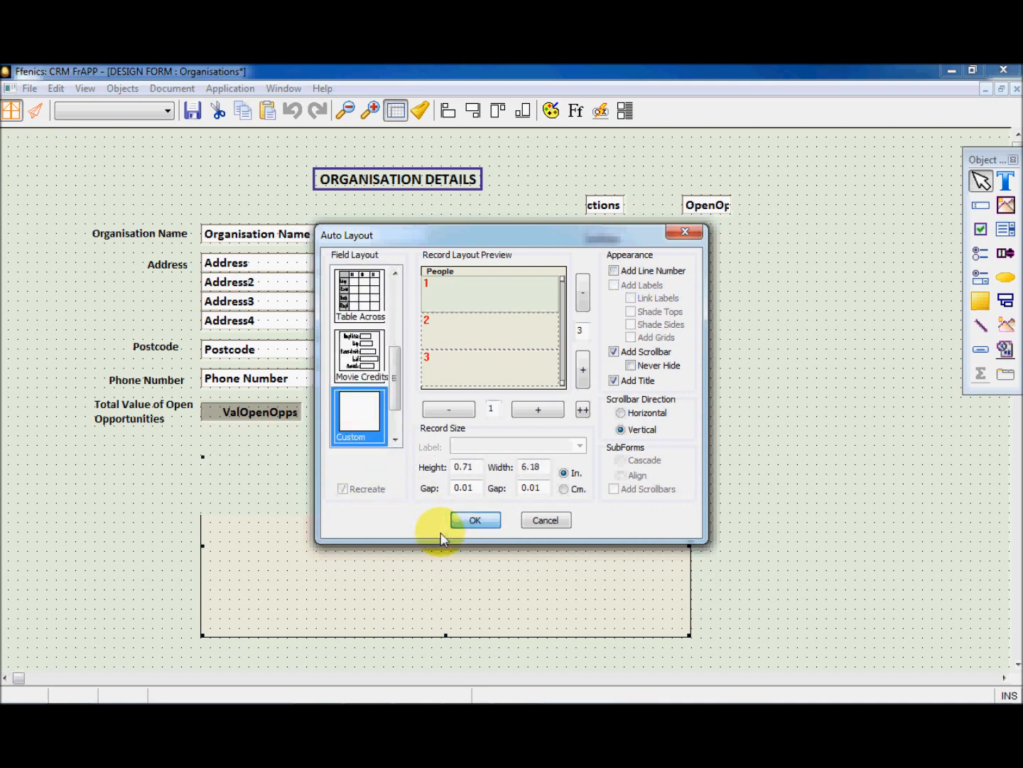
click(437, 518)
drag(439, 524, 439, 549)
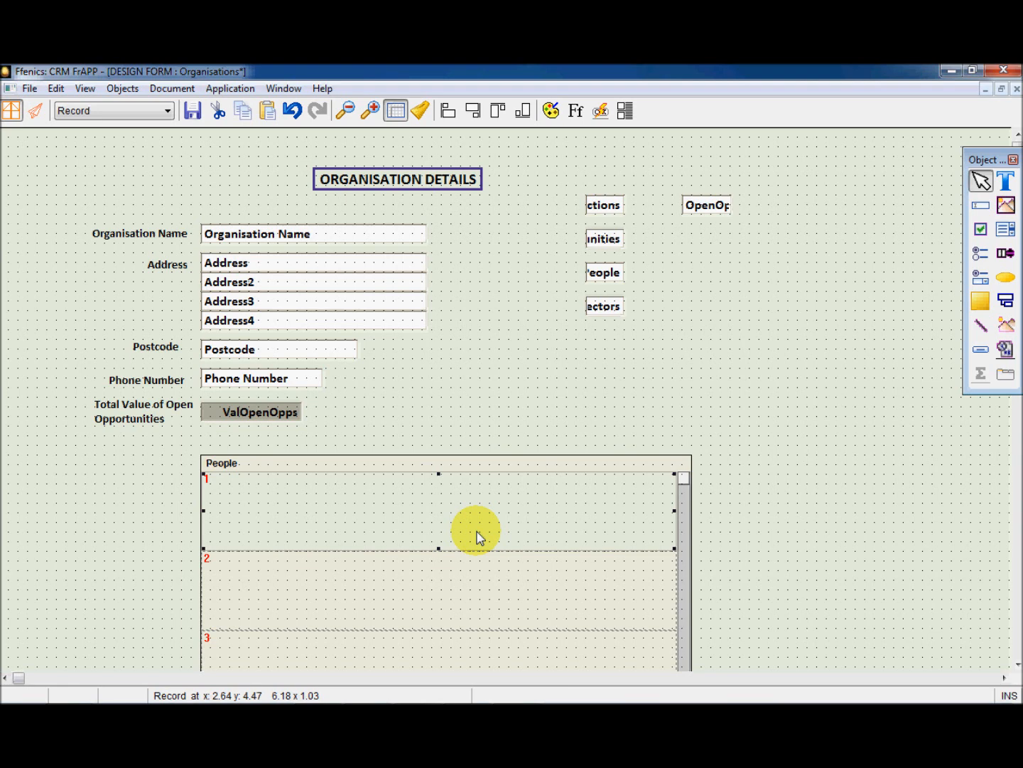
Add an edit box for the PersonsName field near the top of the first record in the People subform.
click(980, 207)
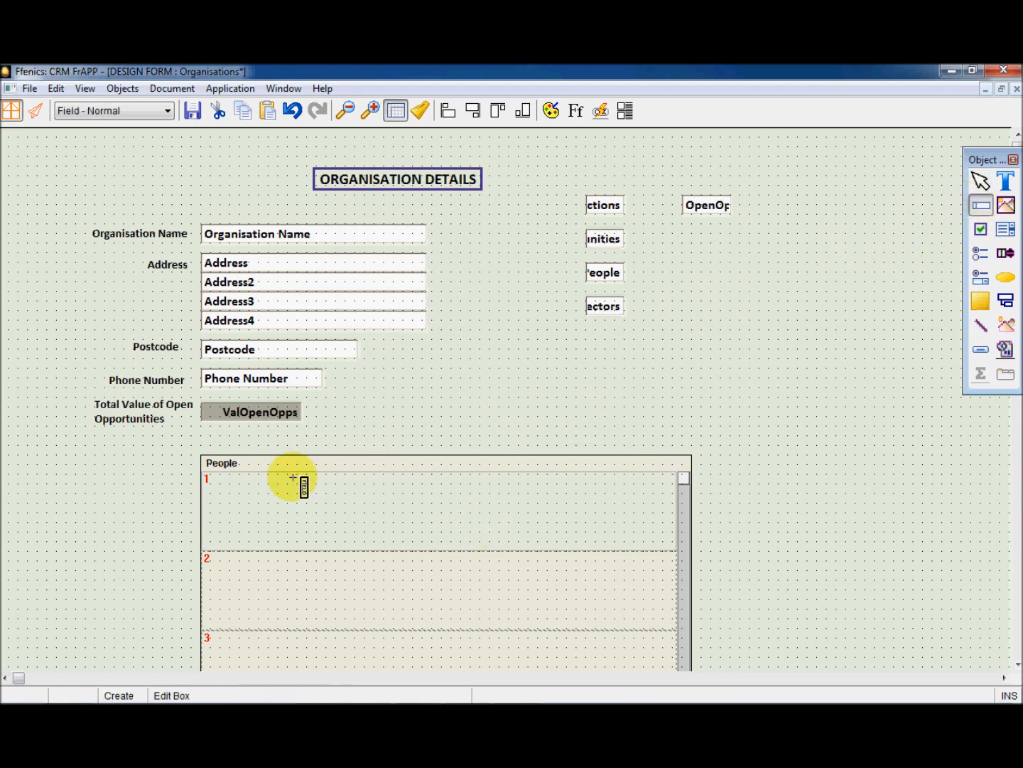
click(271, 487)
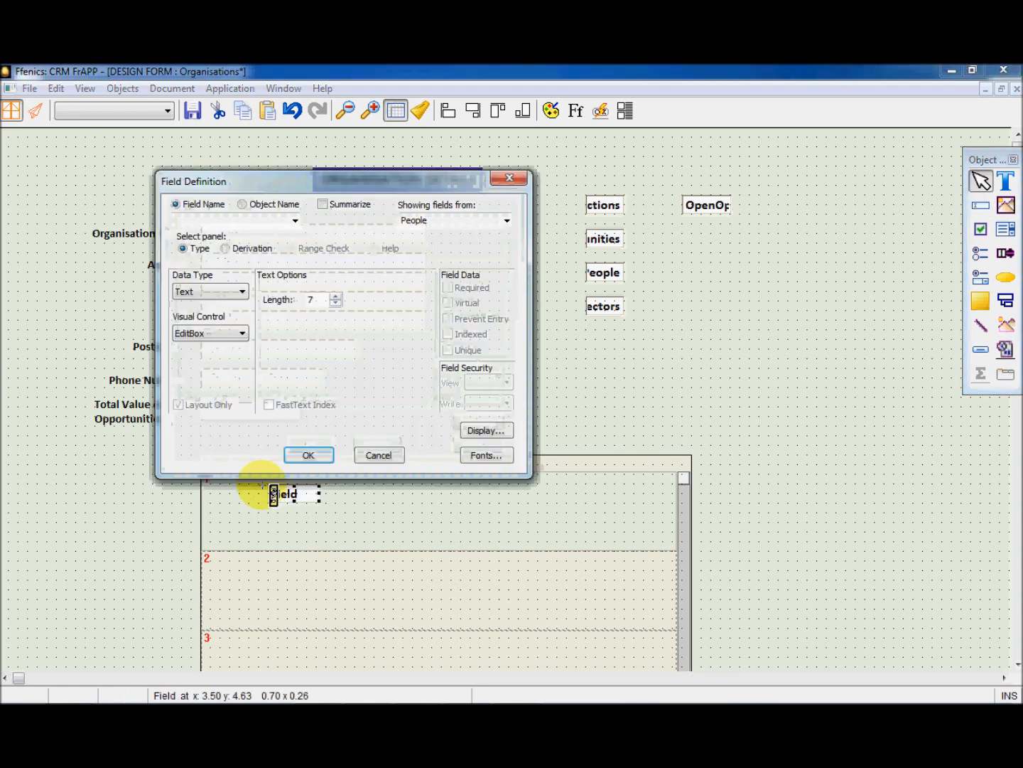
click(294, 220)
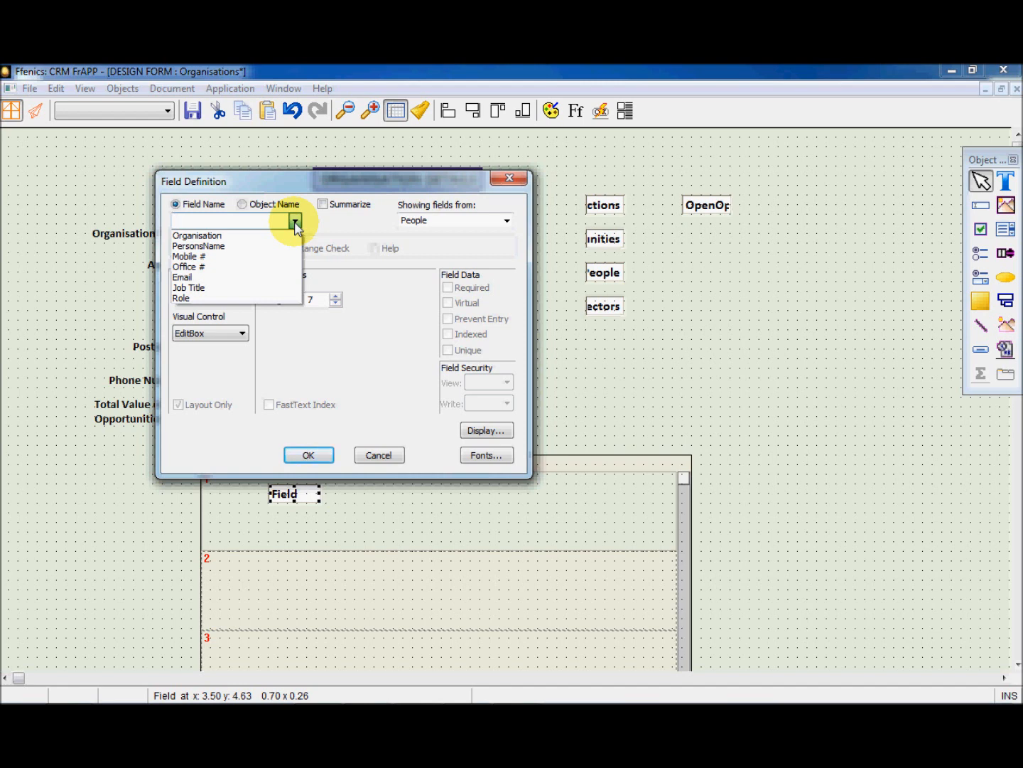
click(285, 247)
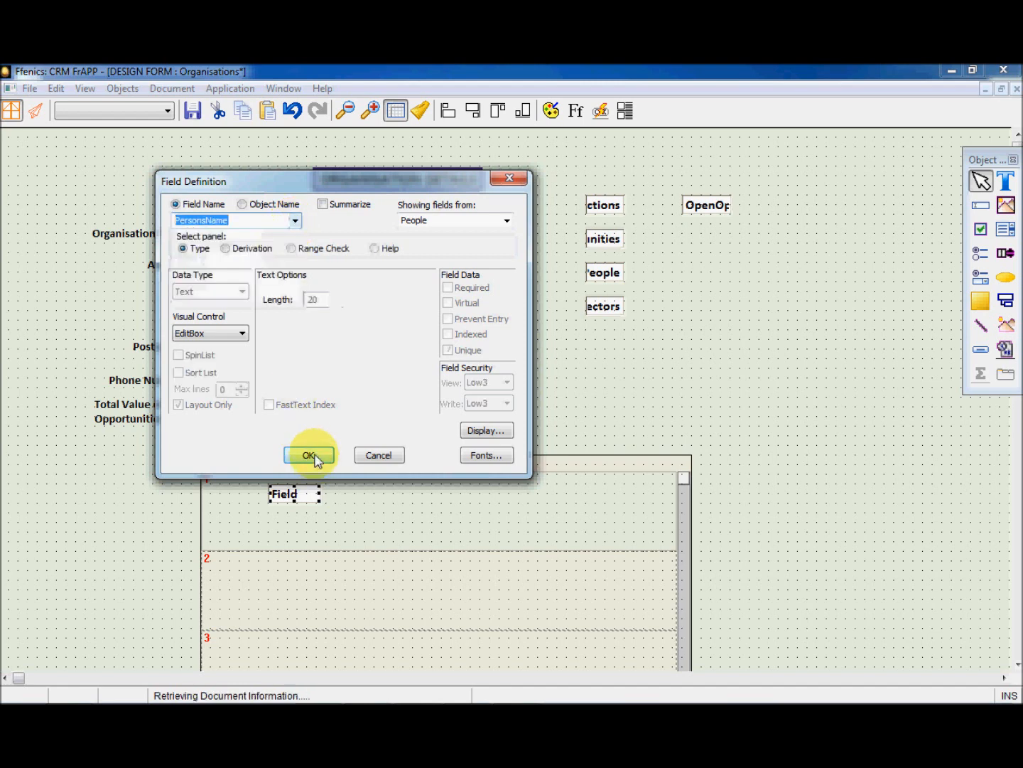
click(311, 455)
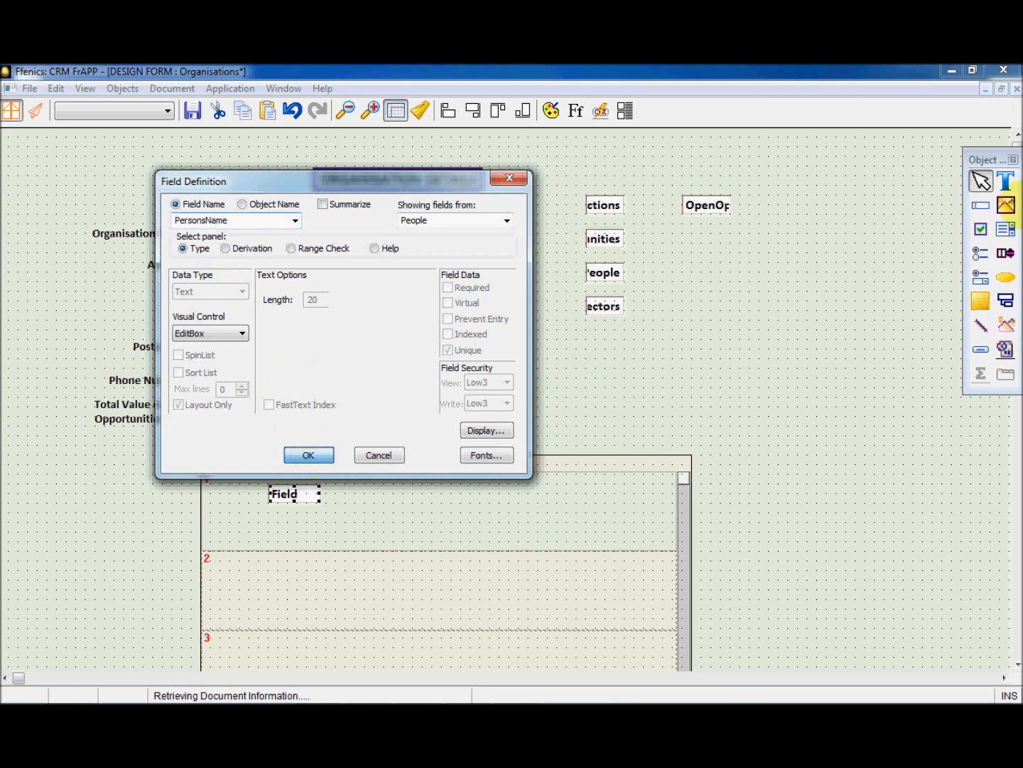
Add an edit box for the Job Title field below PersonsName in the People subform.
click(281, 518)
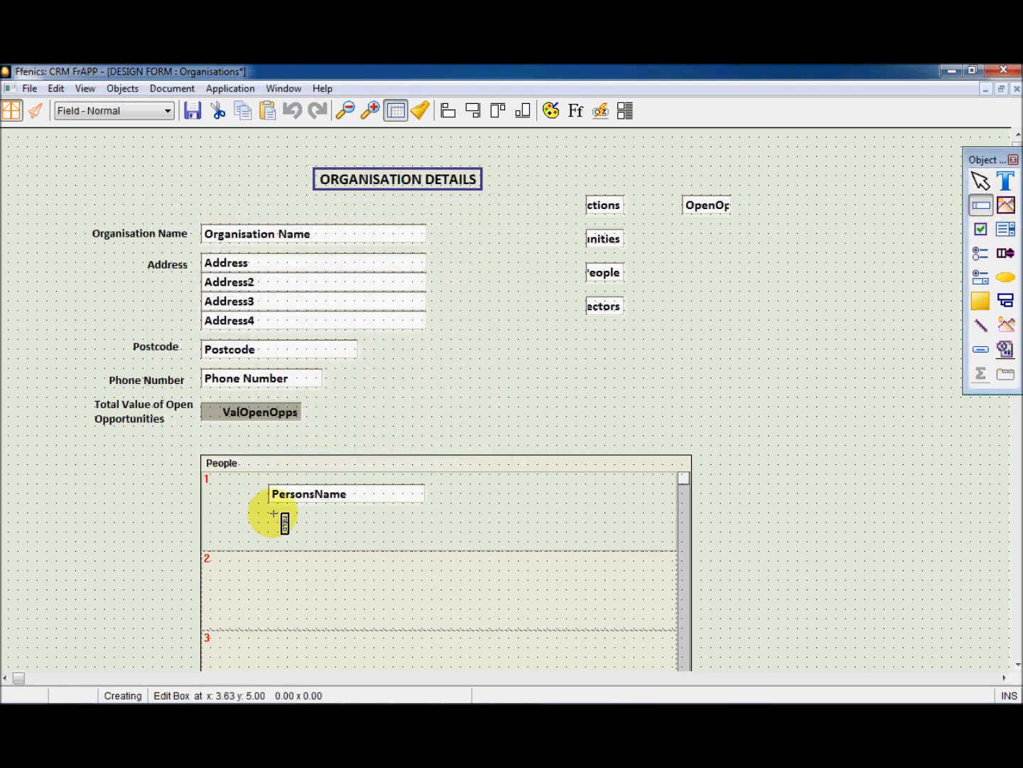
click(294, 221)
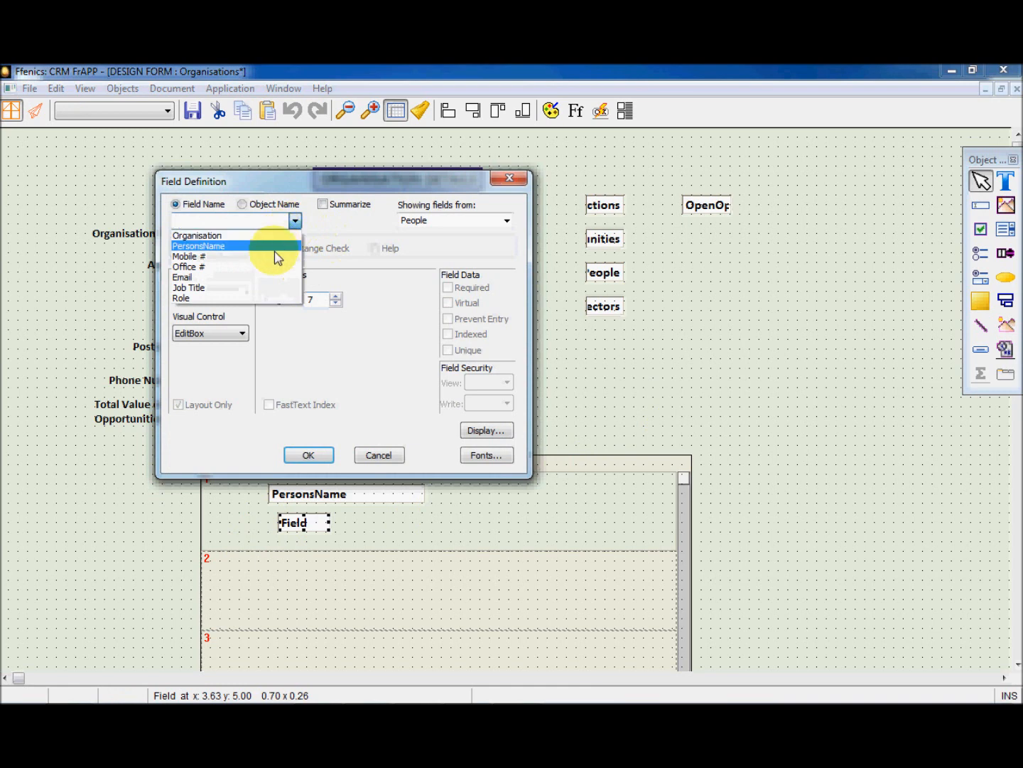
click(269, 288)
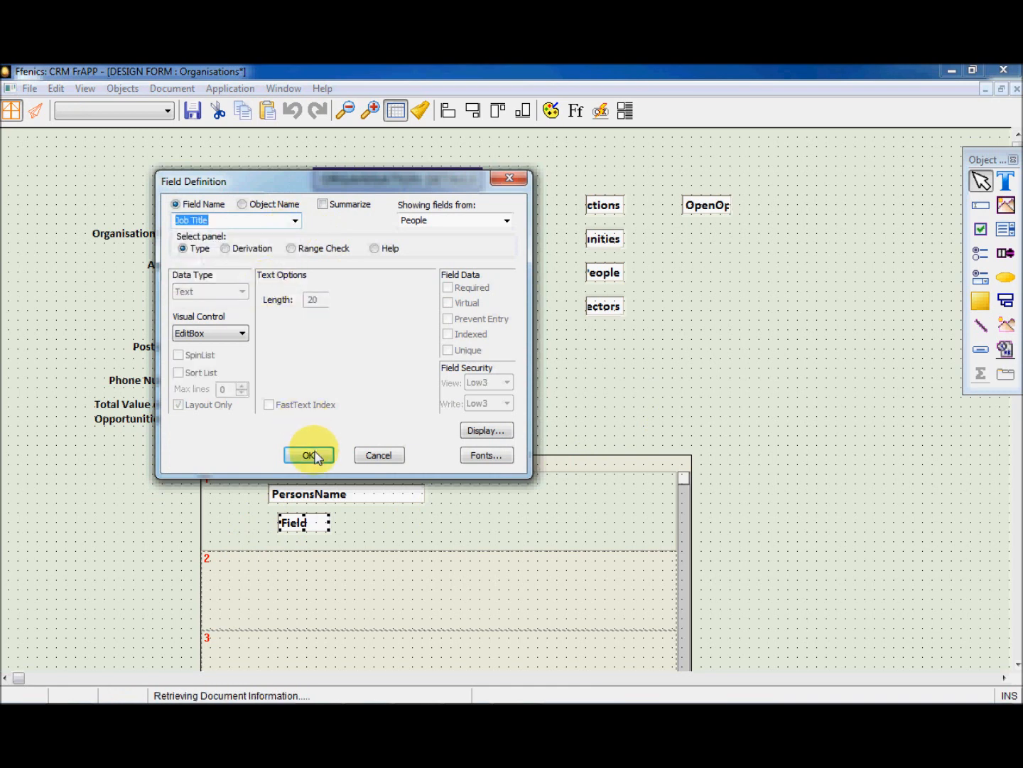
key(Return)
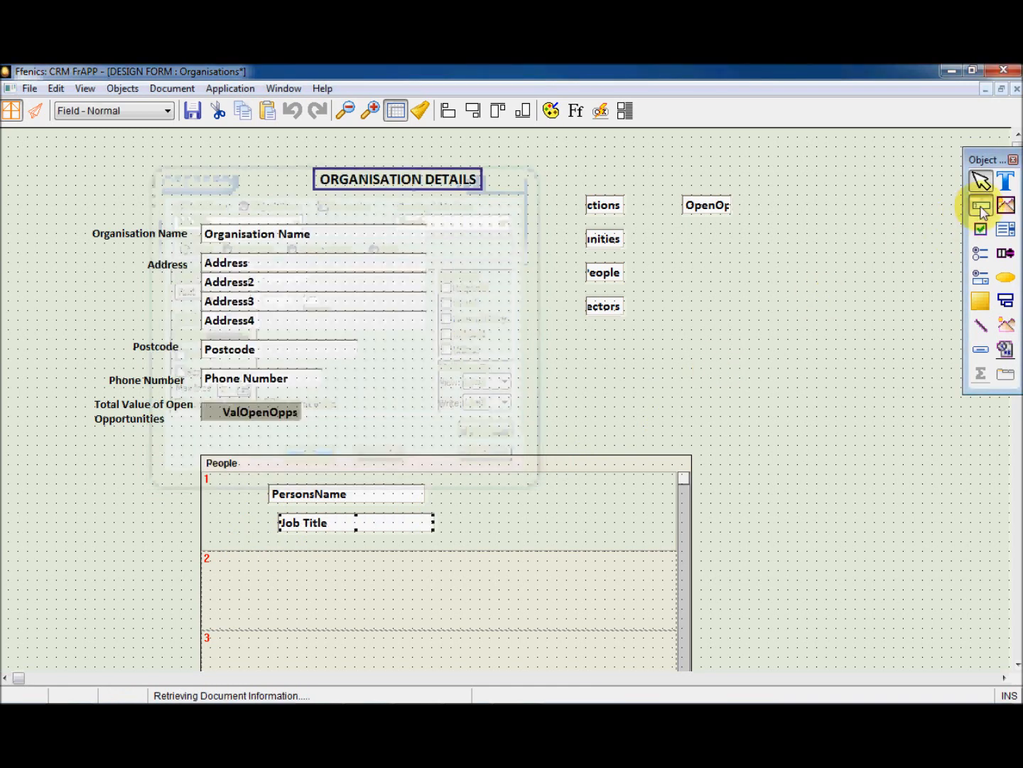
Add an edit box for the Email field to the right of PersonsName in the People subform.
click(982, 205)
click(472, 484)
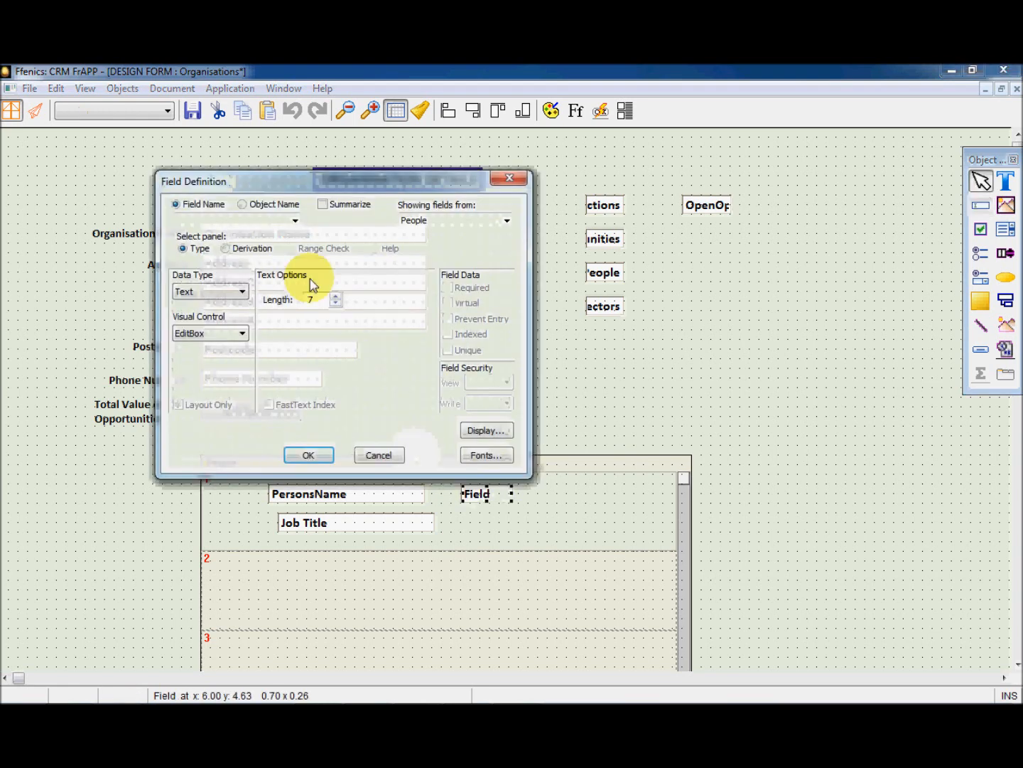
click(295, 220)
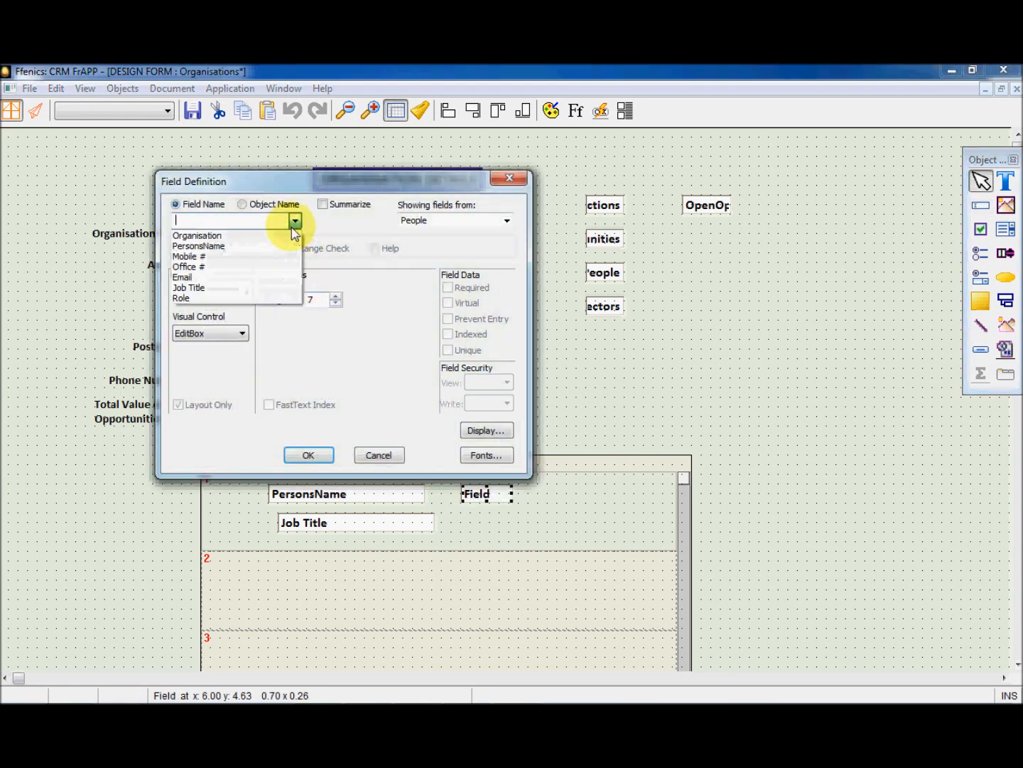
click(271, 277)
click(307, 455)
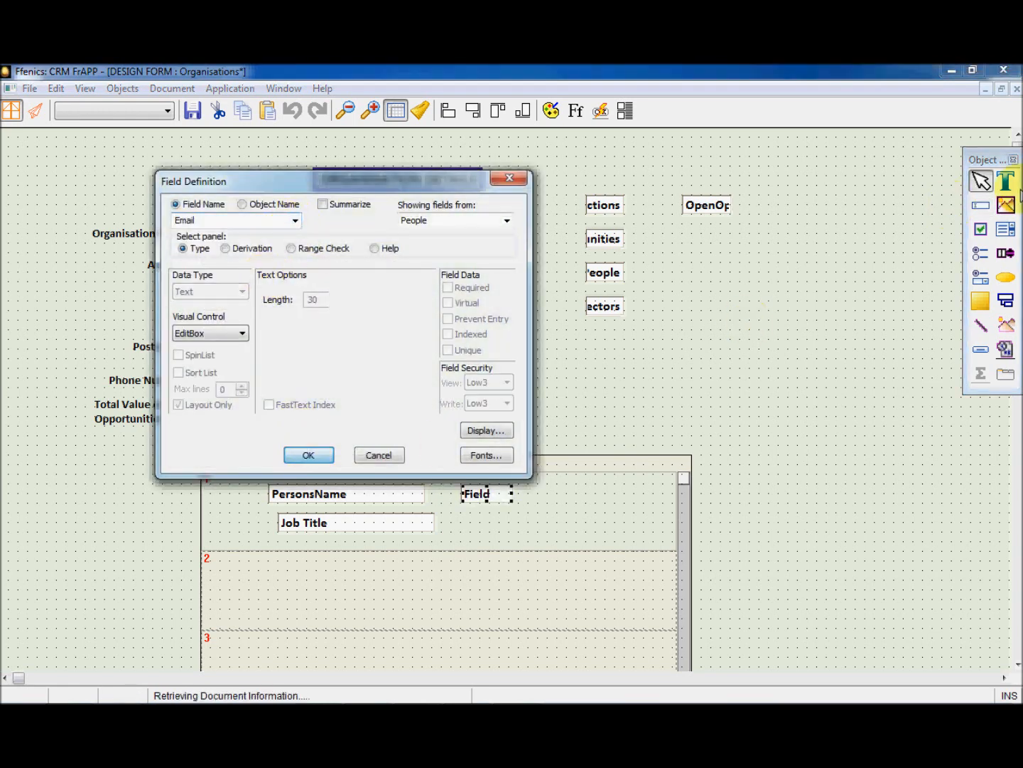
Add an edit box for the Office # field below Email in the People subform.
click(981, 205)
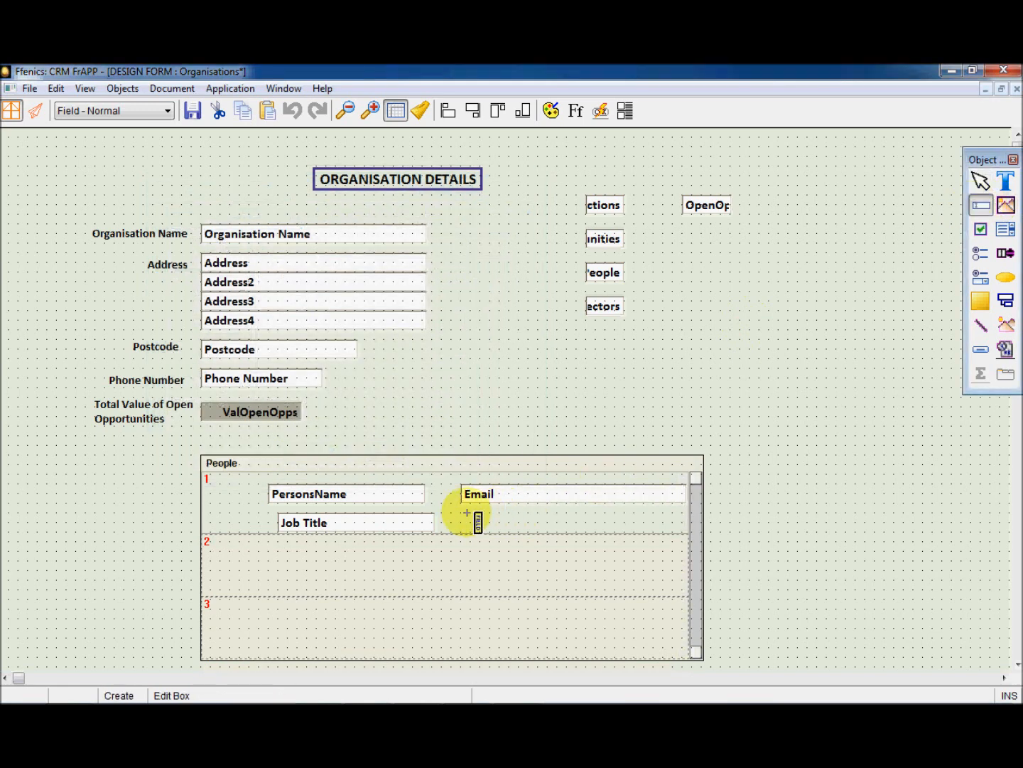
click(472, 516)
click(295, 220)
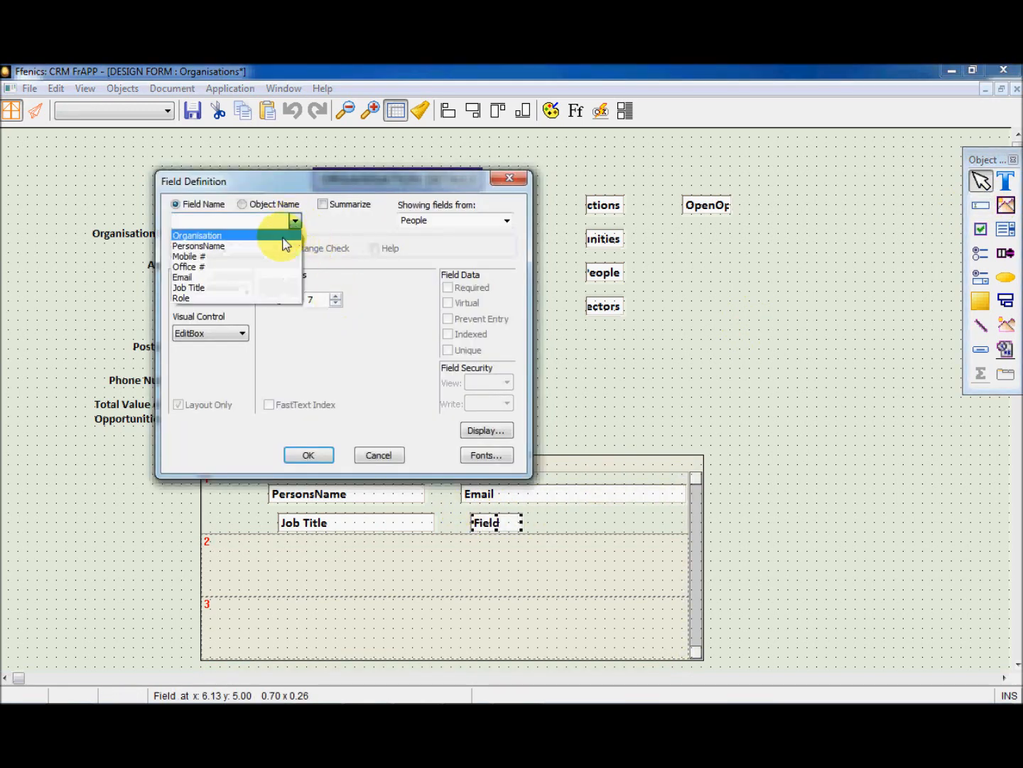
click(276, 269)
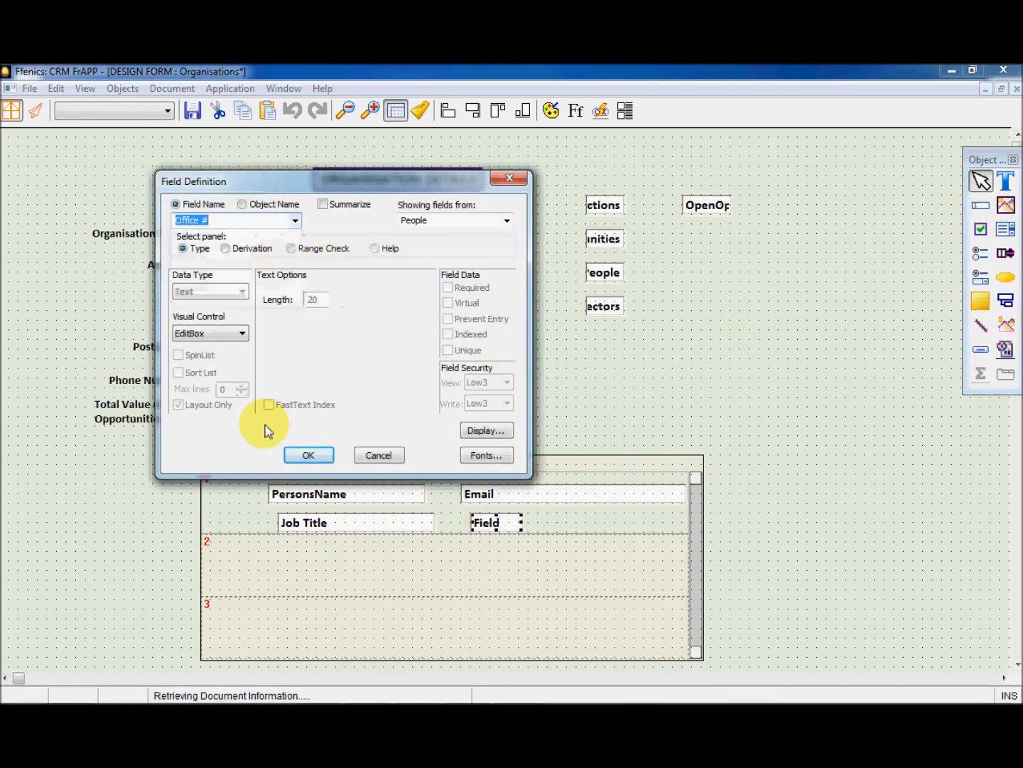
click(302, 455)
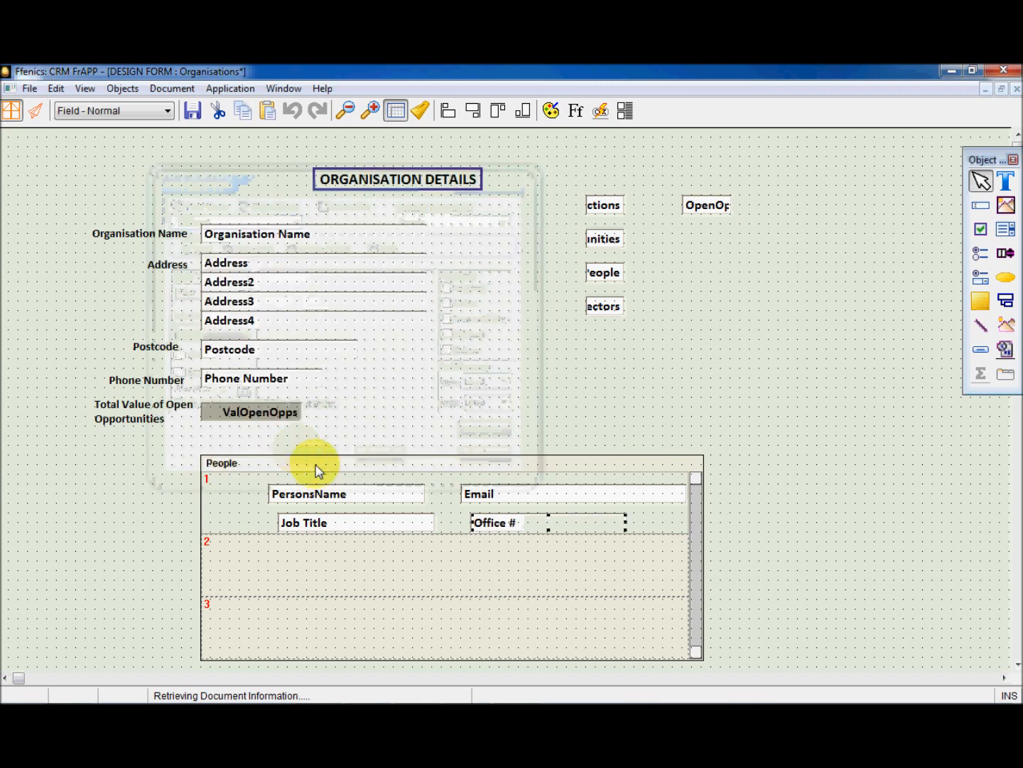
Align Office # under Email, and shift Job Title and PersonsName left so their left edges line up.
drag(528, 528, 519, 526)
drag(377, 530, 357, 497)
click(368, 497)
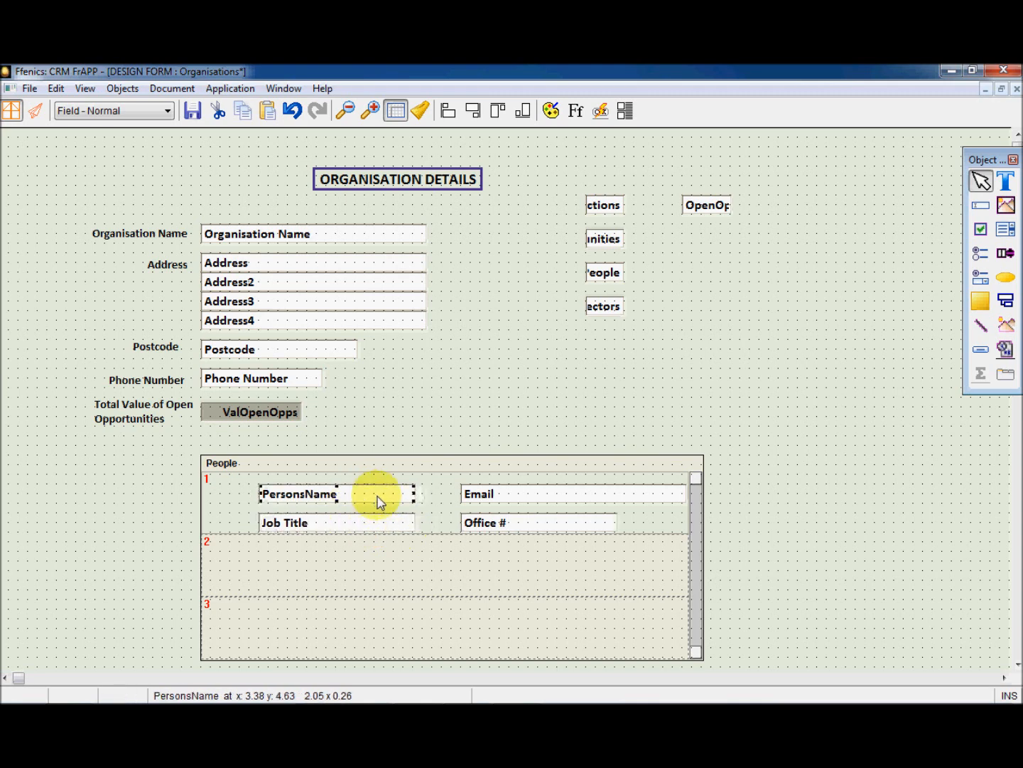
Add a text label reading "Name" in front of the PersonsName field in the People subform.
click(1006, 182)
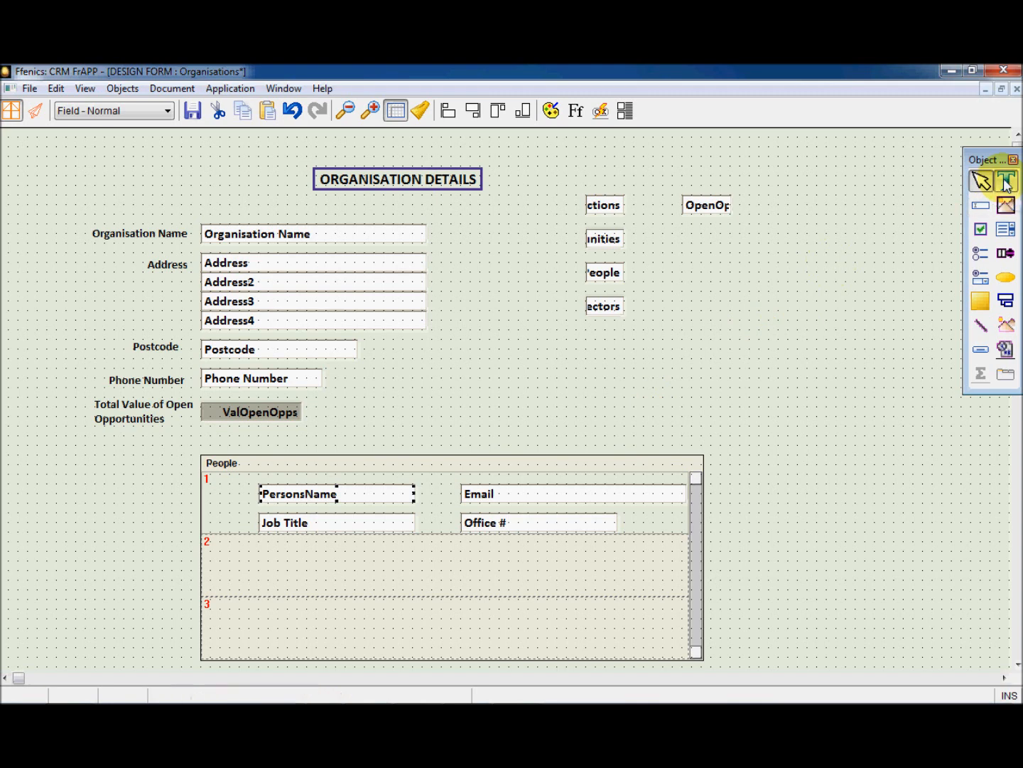
click(219, 485)
text(Nam)
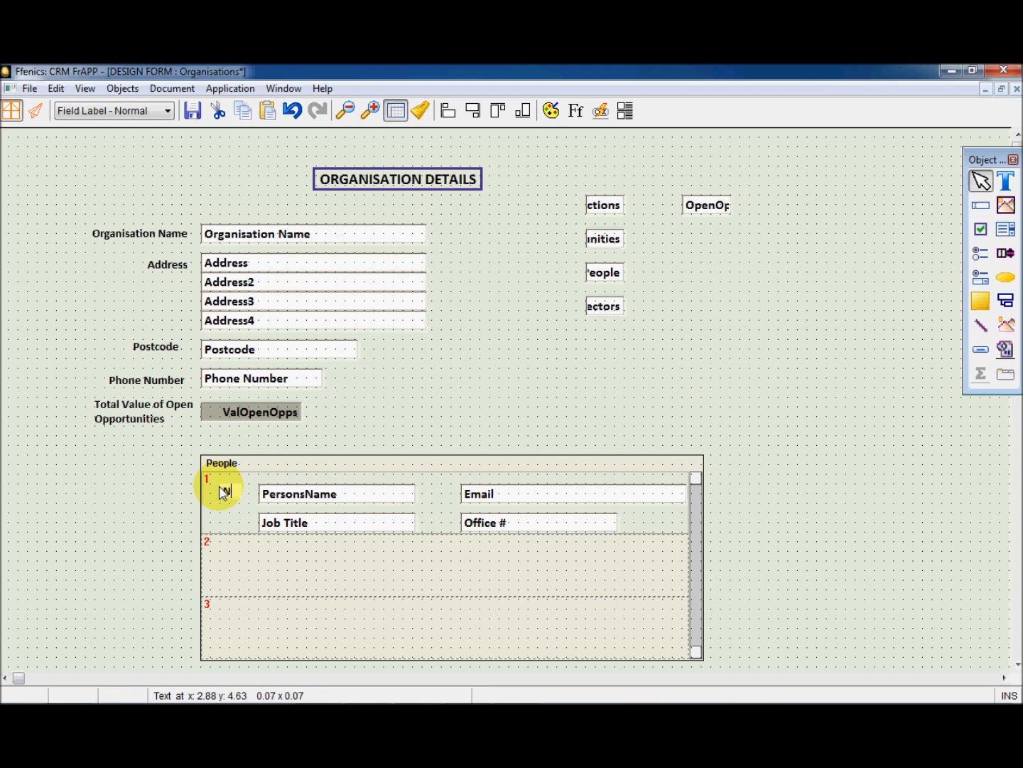
text(e)
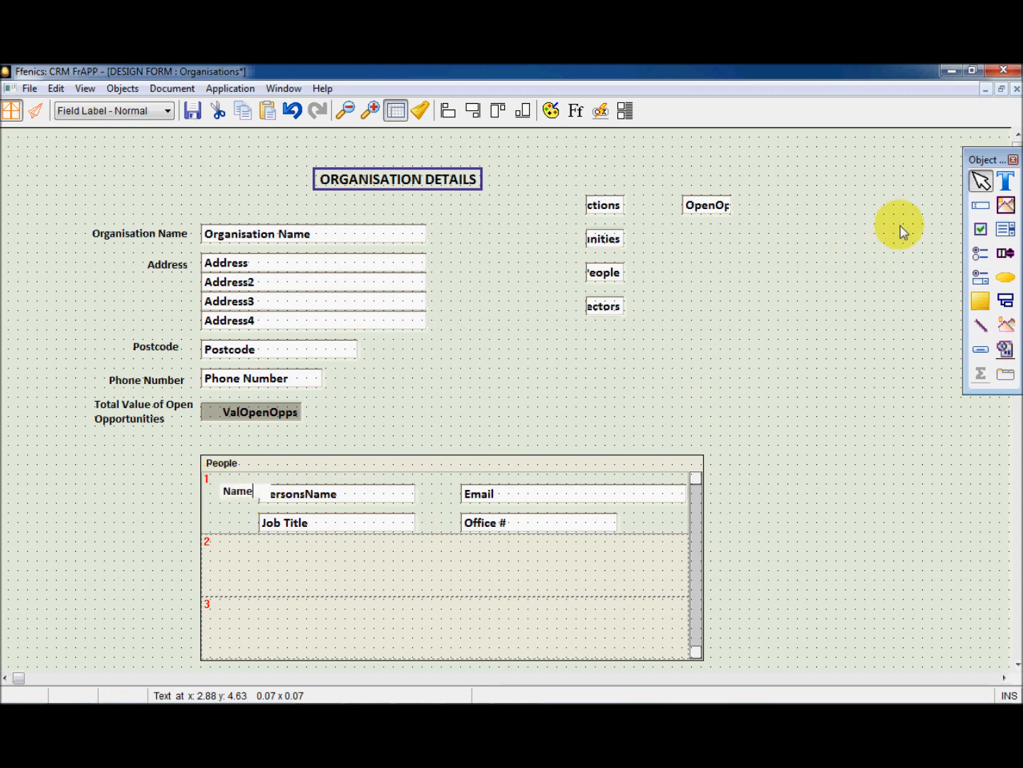
Add a text label reading "Job title" in front of the Job Title field in the People subform.
click(1006, 182)
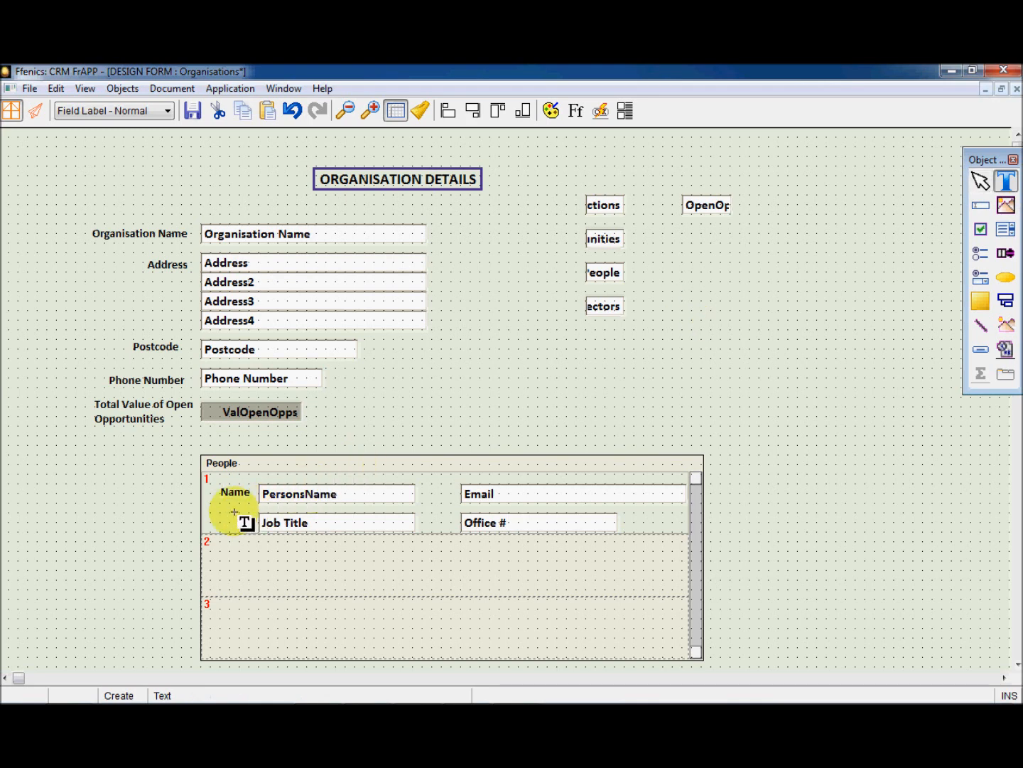
drag(227, 513, 227, 513)
text(Job)
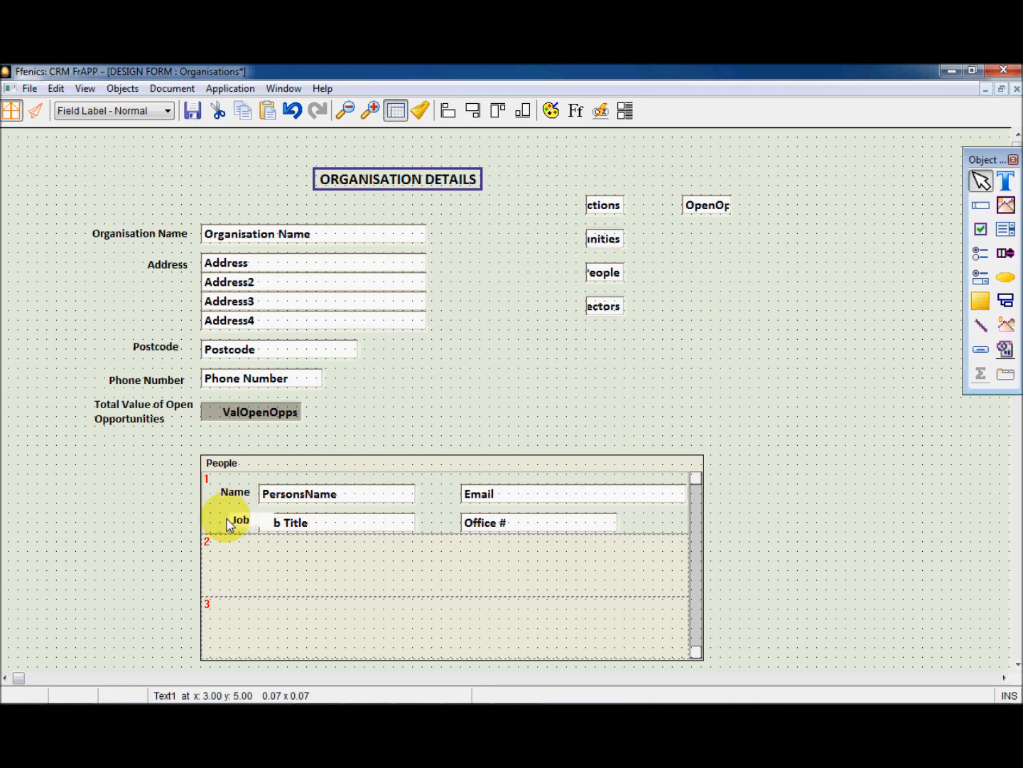
text( title)
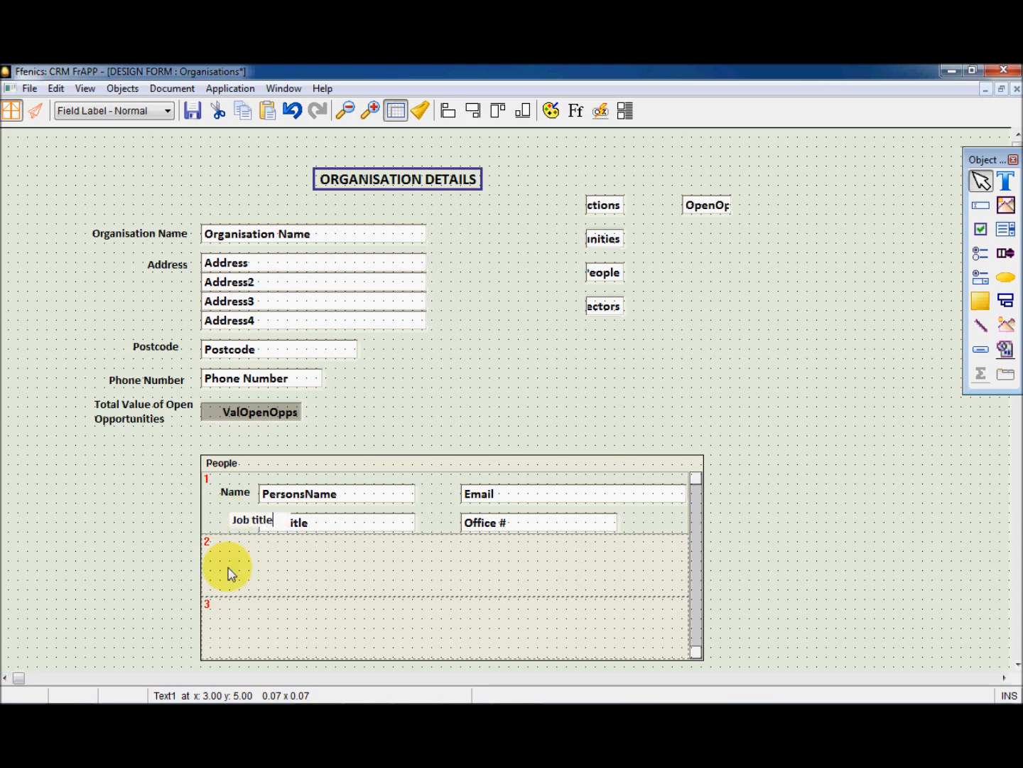
Add a text label reading "Email" in front of the Email field in the People subform.
click(1005, 183)
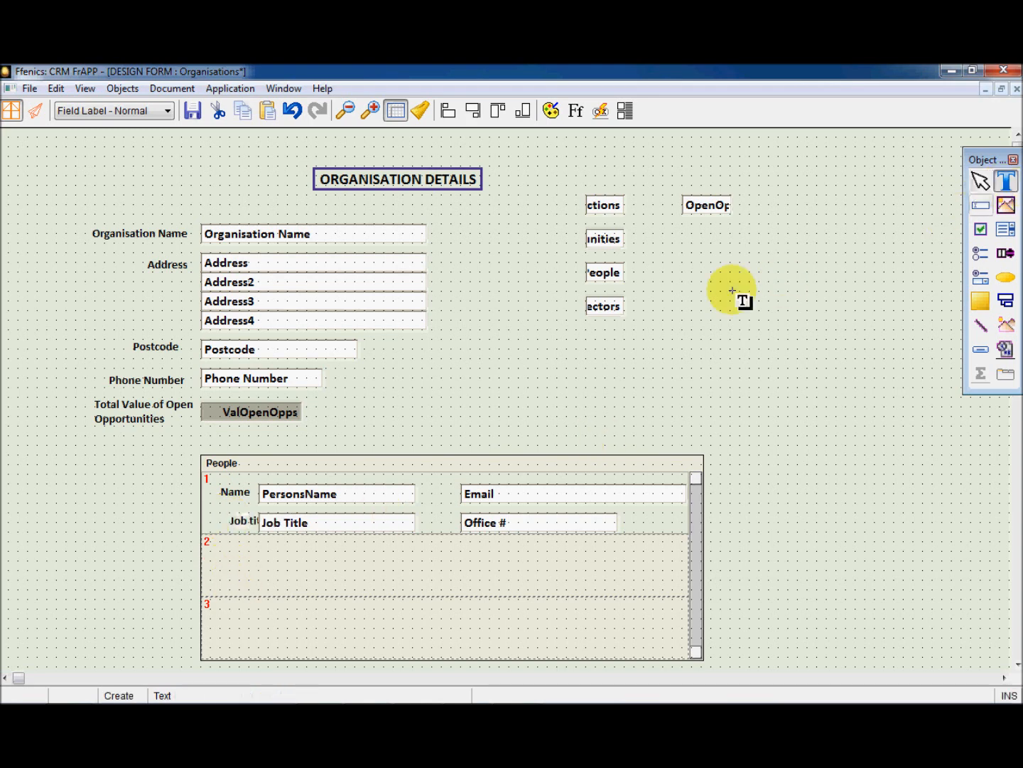
click(427, 489)
text(Email)
Add a text label reading "office" in front of the Office # field in the People subform.
click(1004, 181)
click(426, 519)
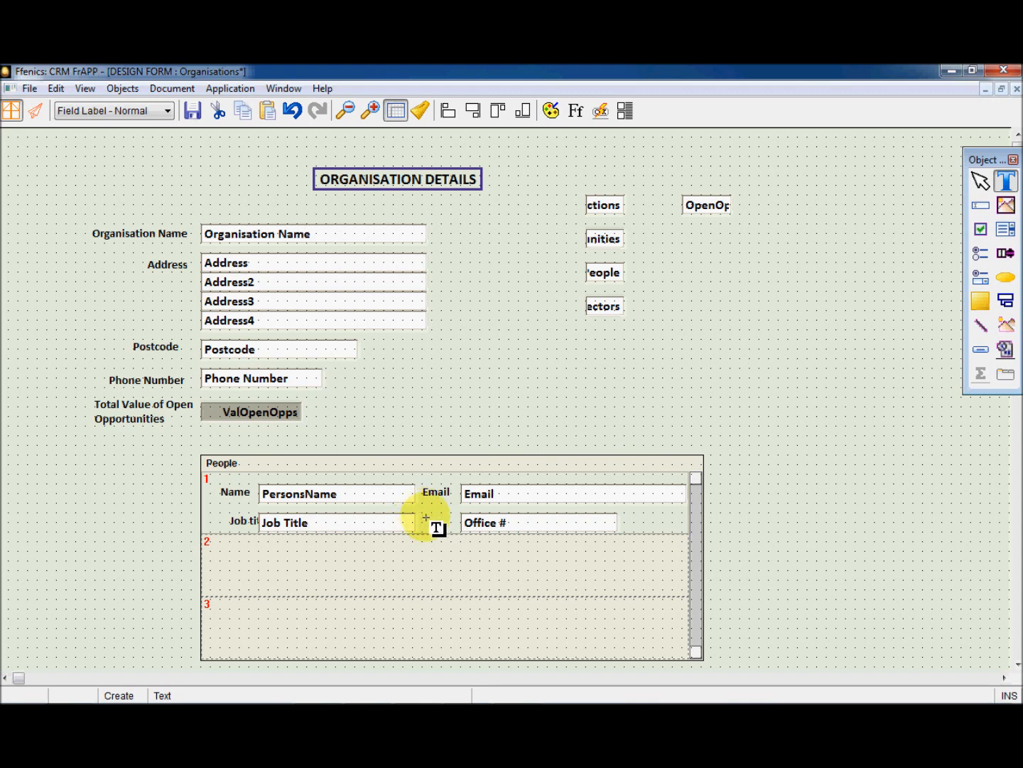
click(425, 515)
text(office)
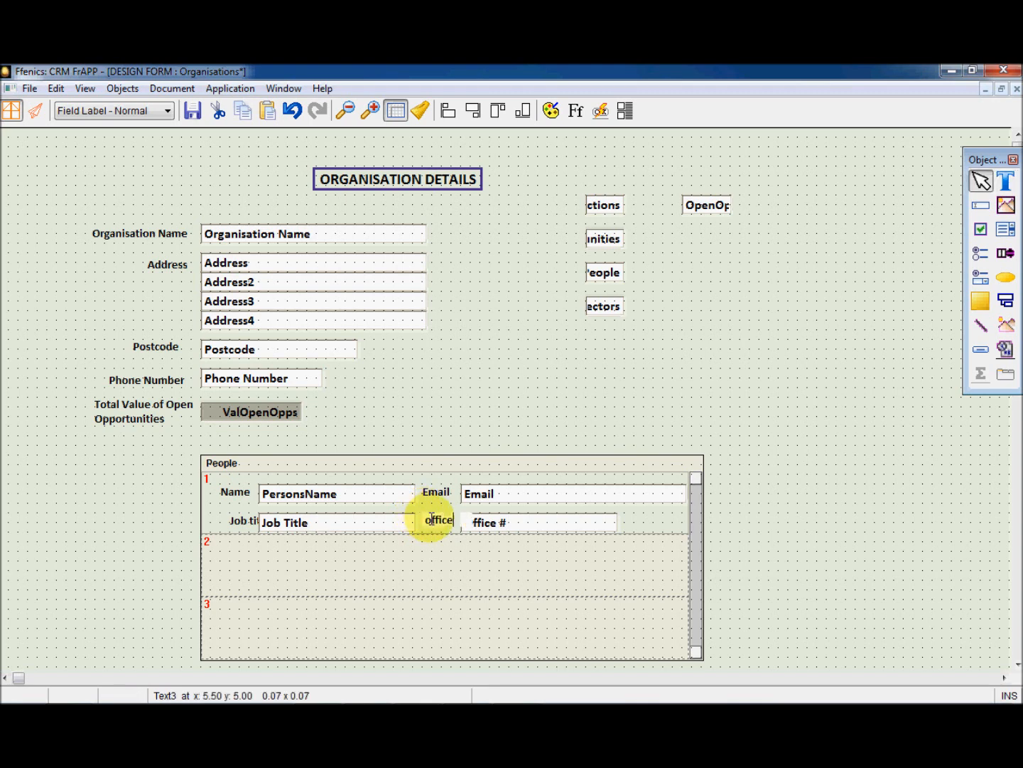
Move the Job title label left so it clears the Job Title field, and save the Organisations form design.
drag(234, 517, 228, 523)
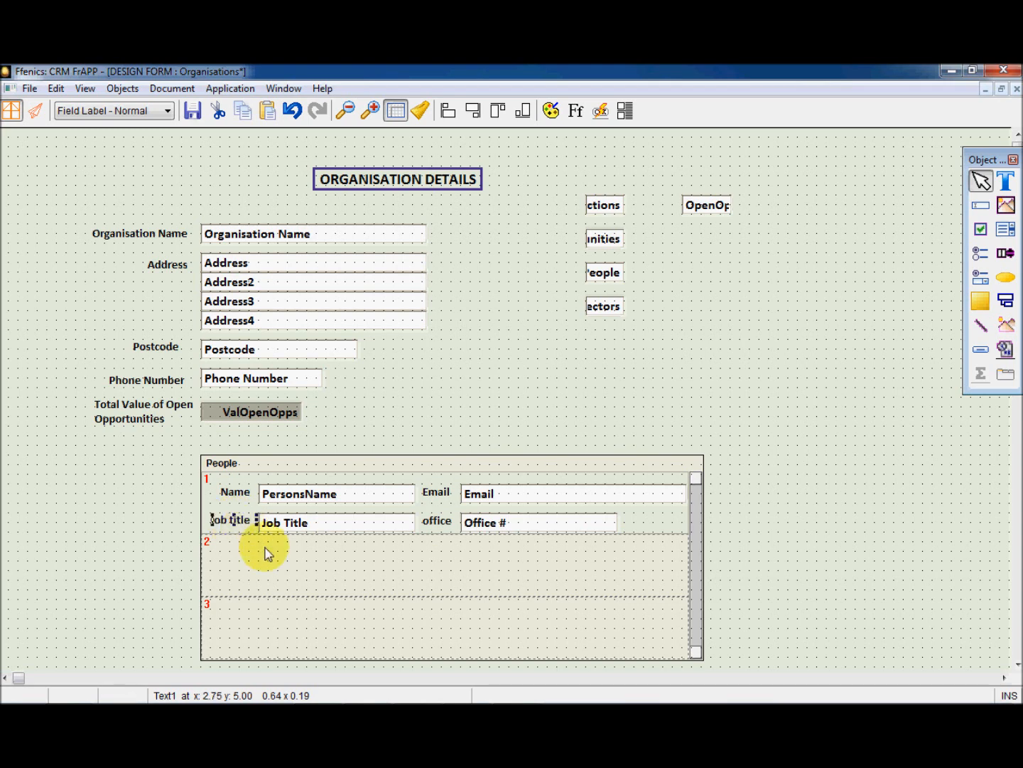
click(693, 505)
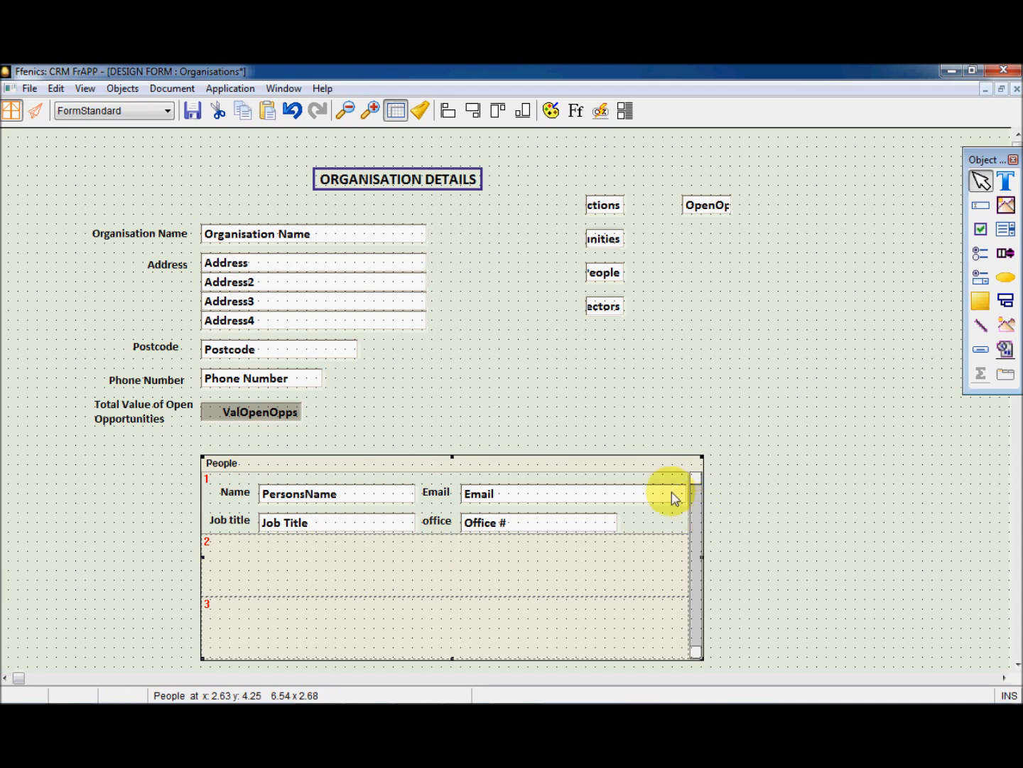
click(198, 119)
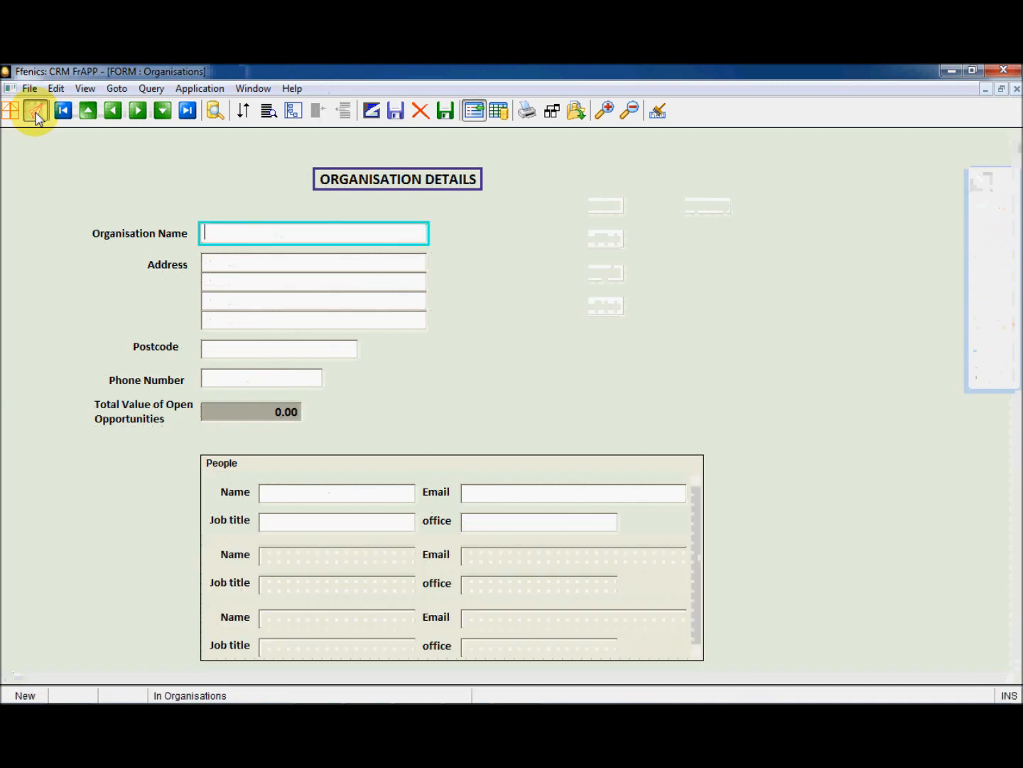
Switch the Organisations form to record view and browse forward and back through the organisations to check their People entries.
click(138, 113)
click(139, 112)
click(139, 112)
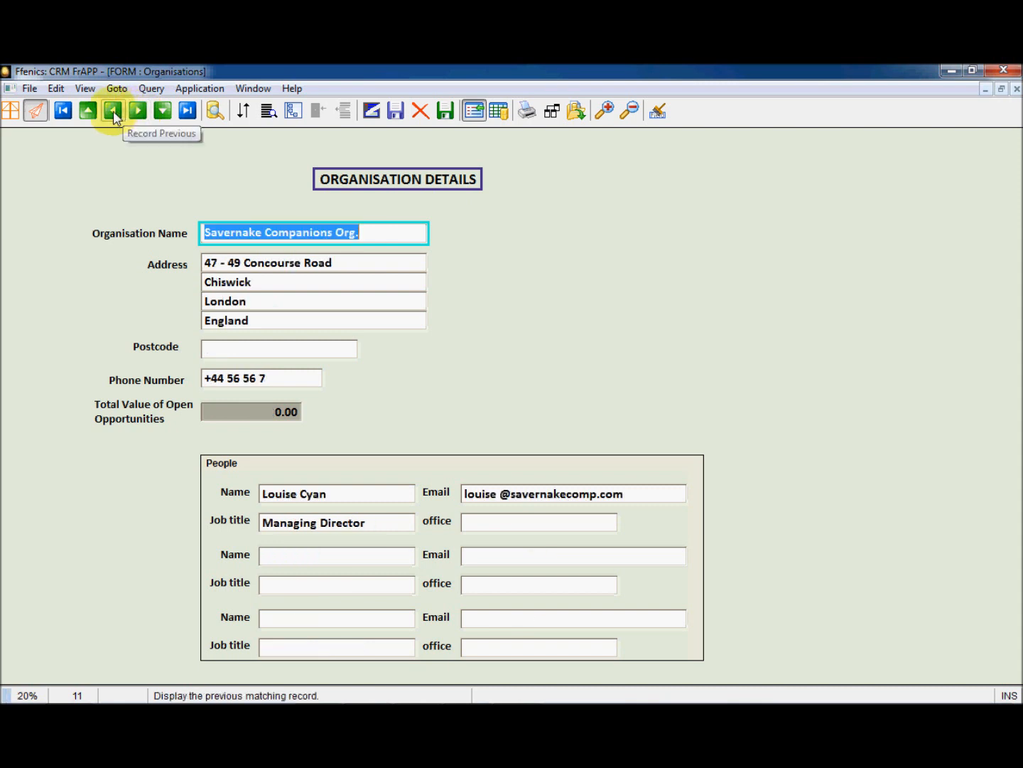
click(113, 112)
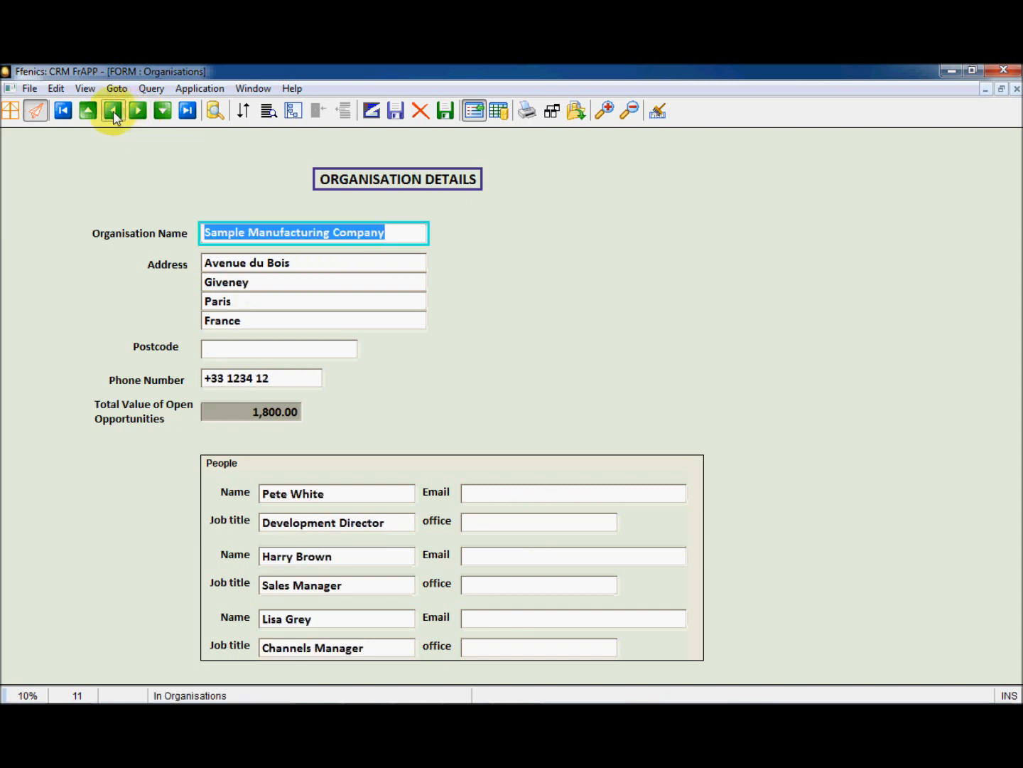
click(113, 112)
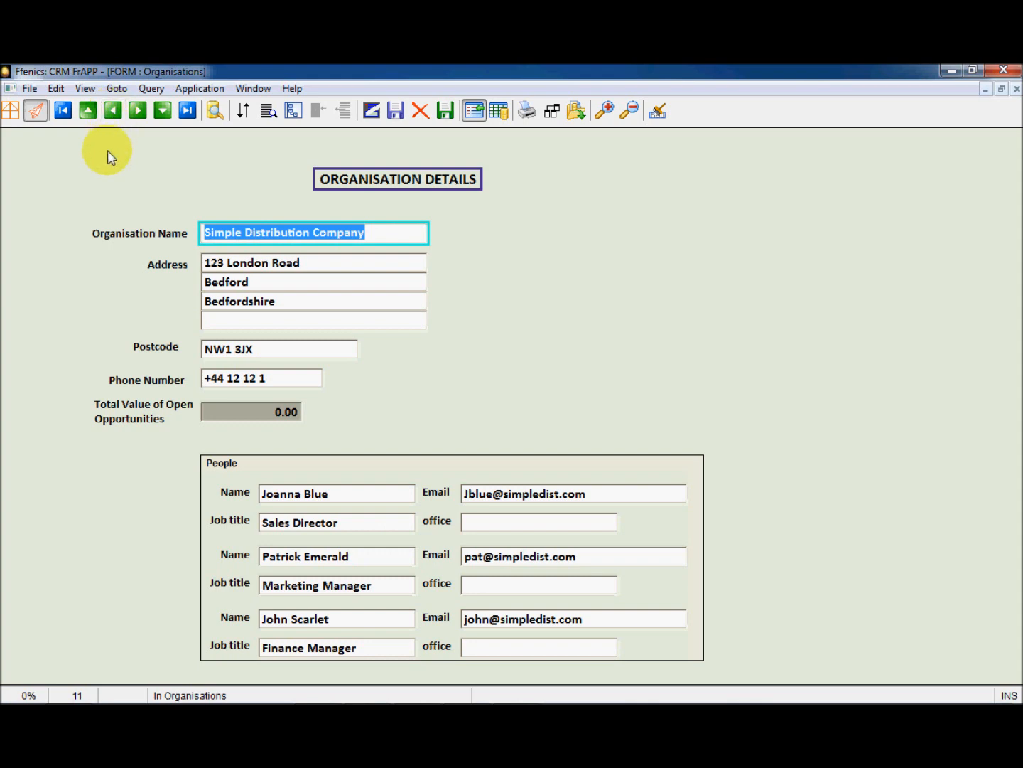